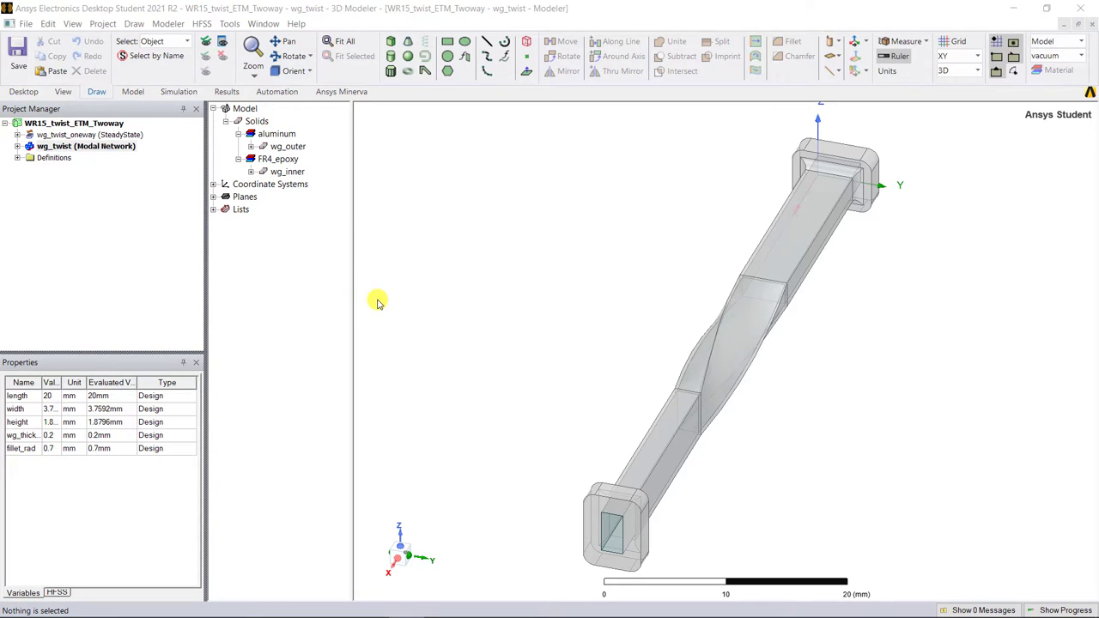
Step: Copy the wg_twist design and paste it into the WR15_twist_ETM_Twoway project
left_click(132, 148)
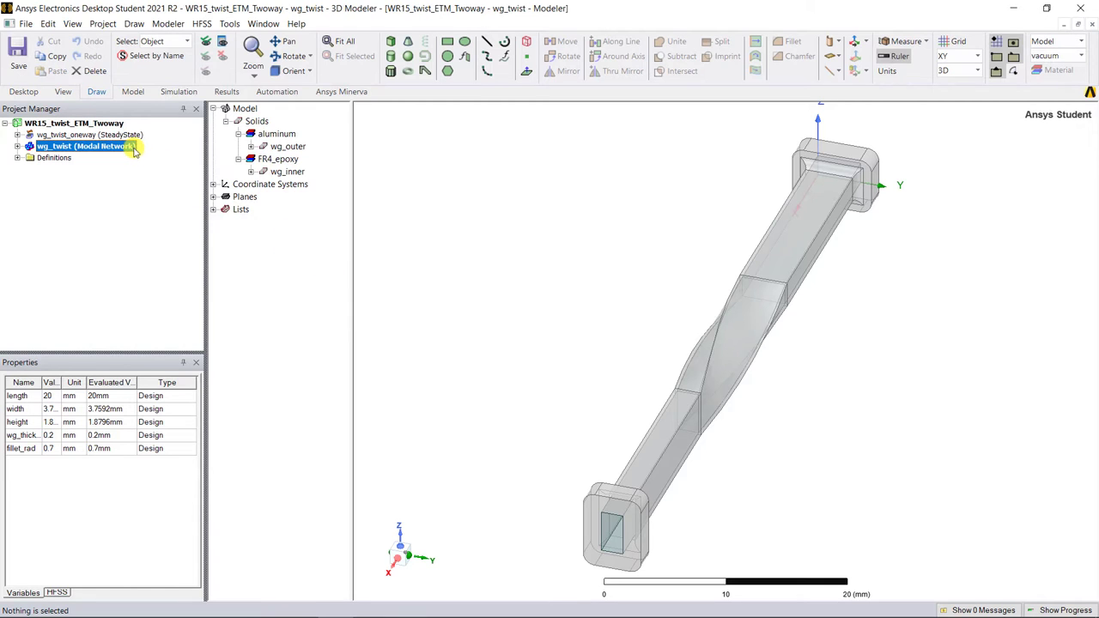
right_click(134, 151)
left_click(185, 157)
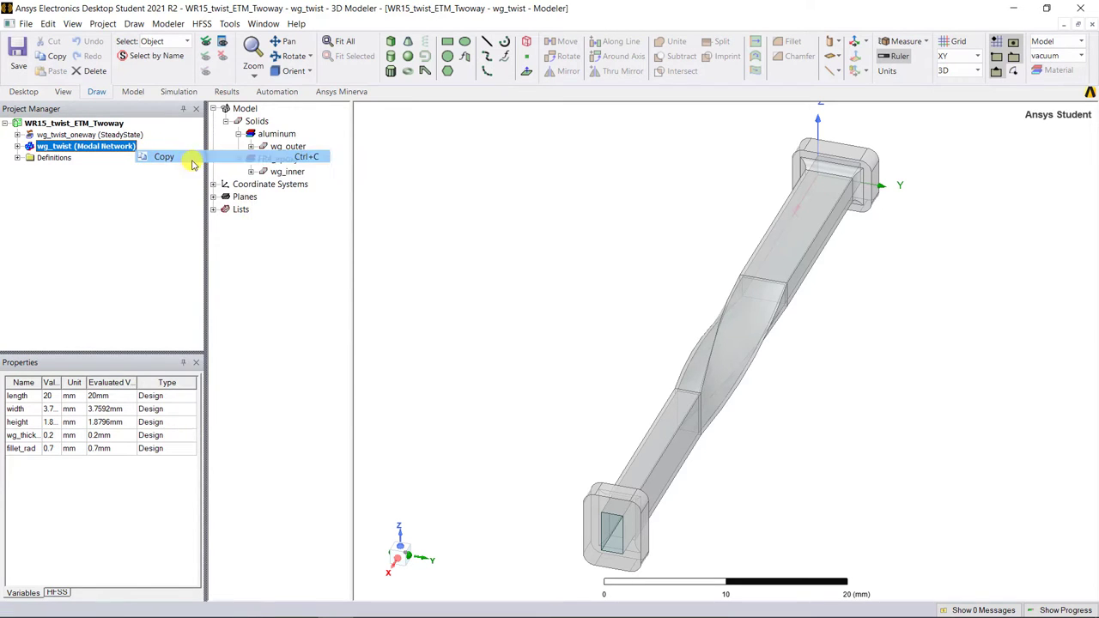
left_click(125, 125)
right_click(125, 126)
left_click(183, 131)
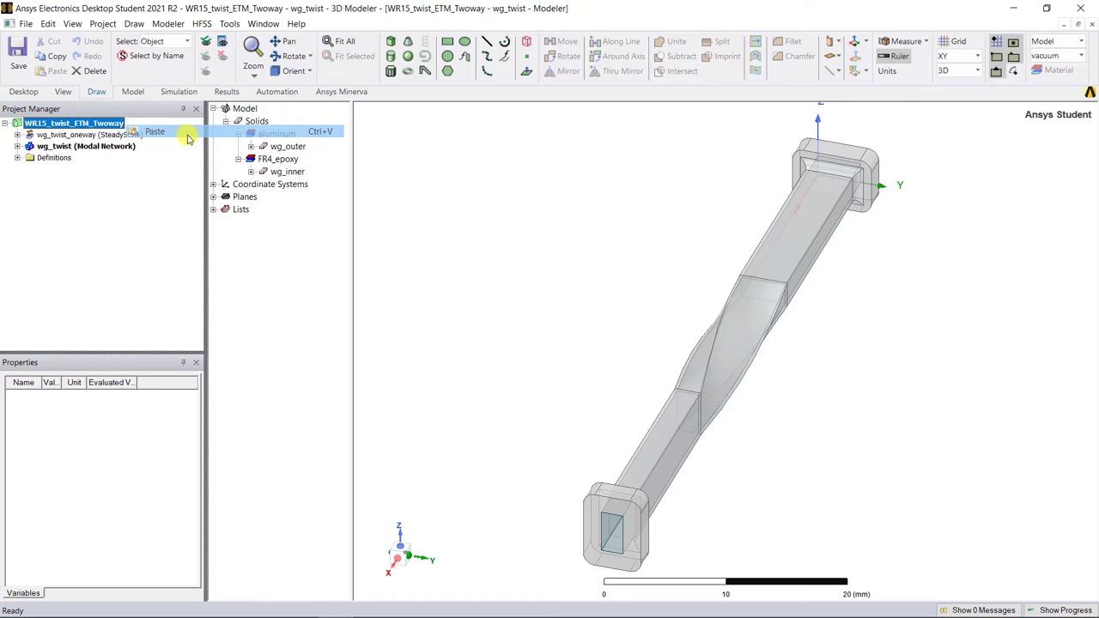
Step: Rename the pasted wg_twist1 design to wg_twist_feedback and expand its contents
double_click(137, 158)
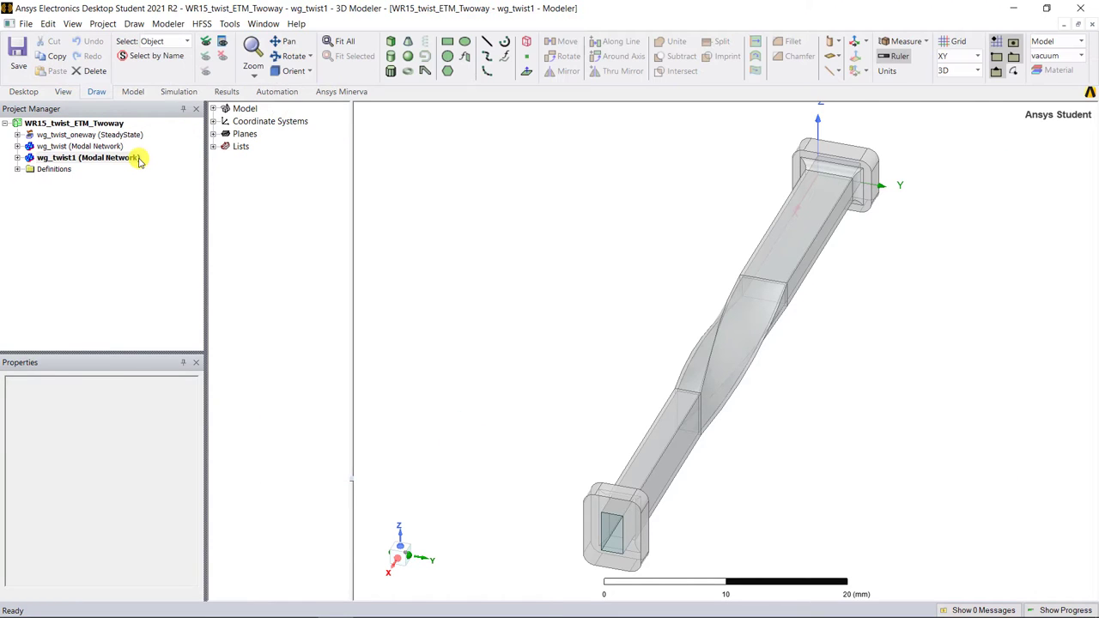
right_click(137, 158)
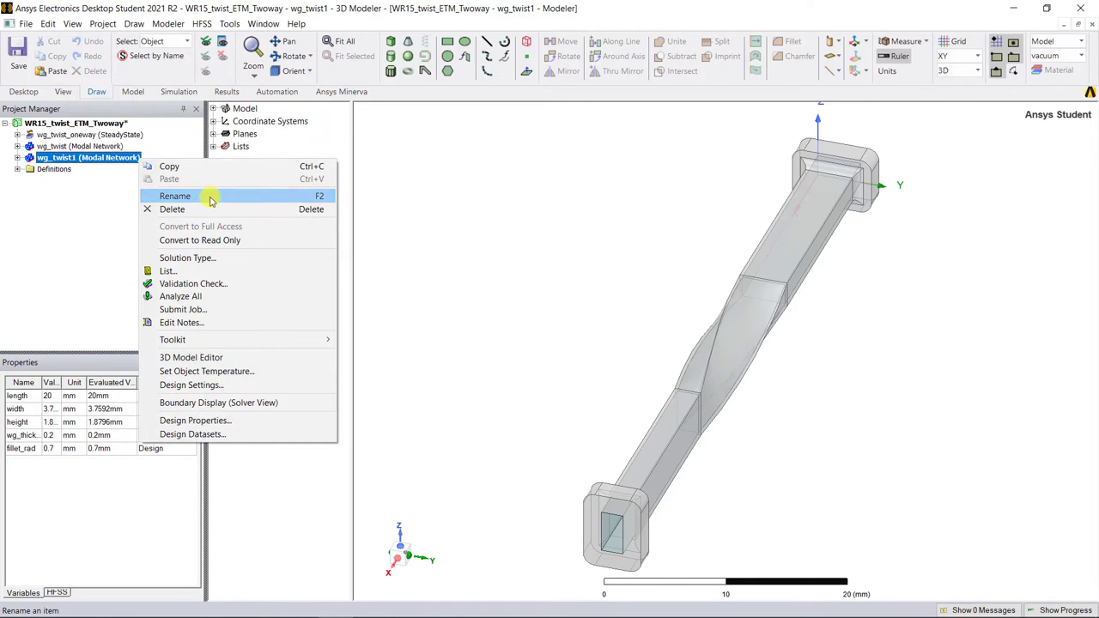
left_click(175, 195)
type("wg_twist_feedback")
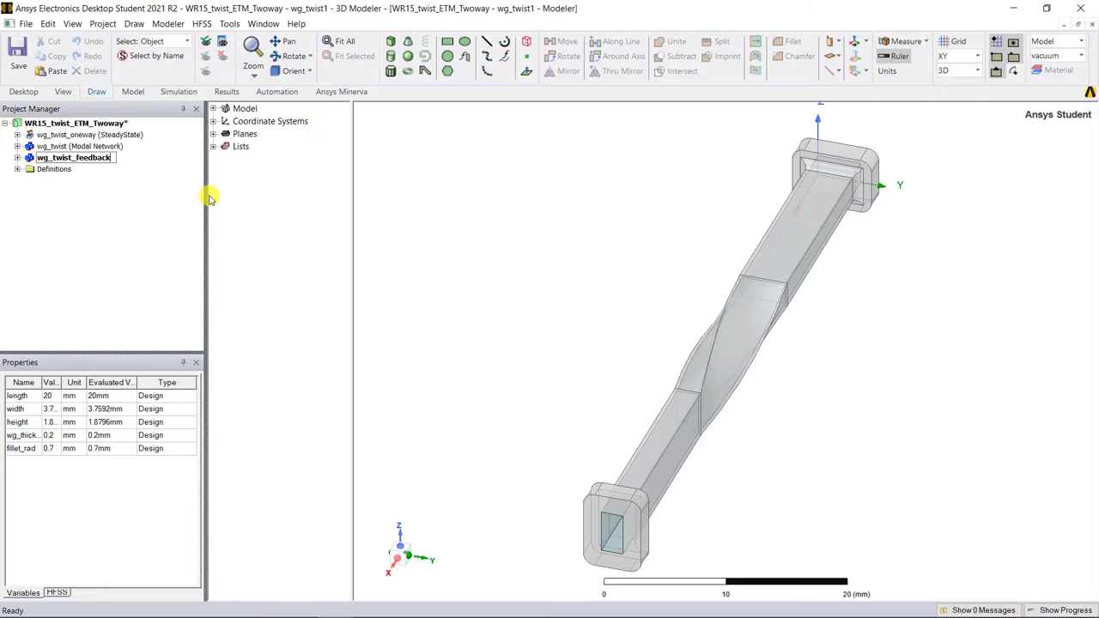
key("Return")
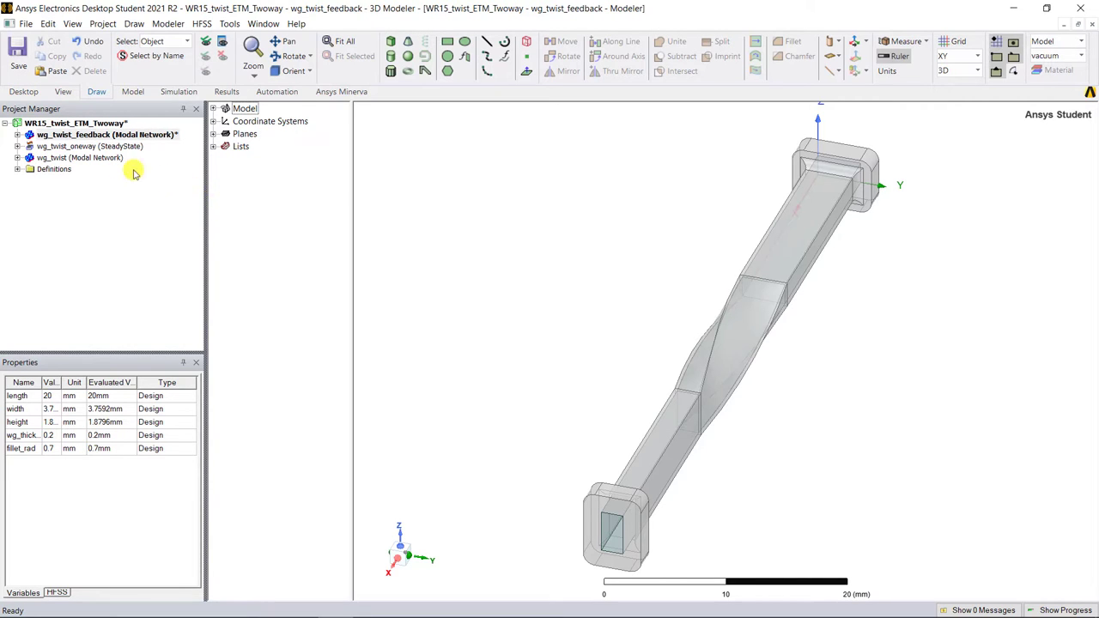
double_click(26, 136)
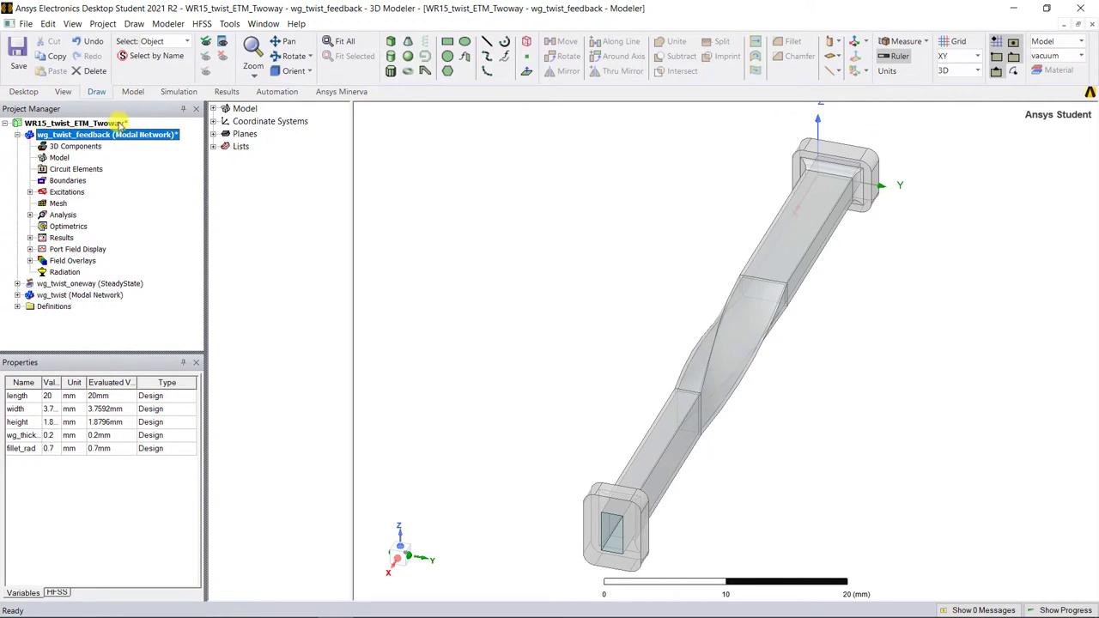
Step: Open aluminum's material properties under Model > Solids and scroll to the Thermal Modifier column
left_click(213, 109)
left_click(226, 121)
left_click(238, 134)
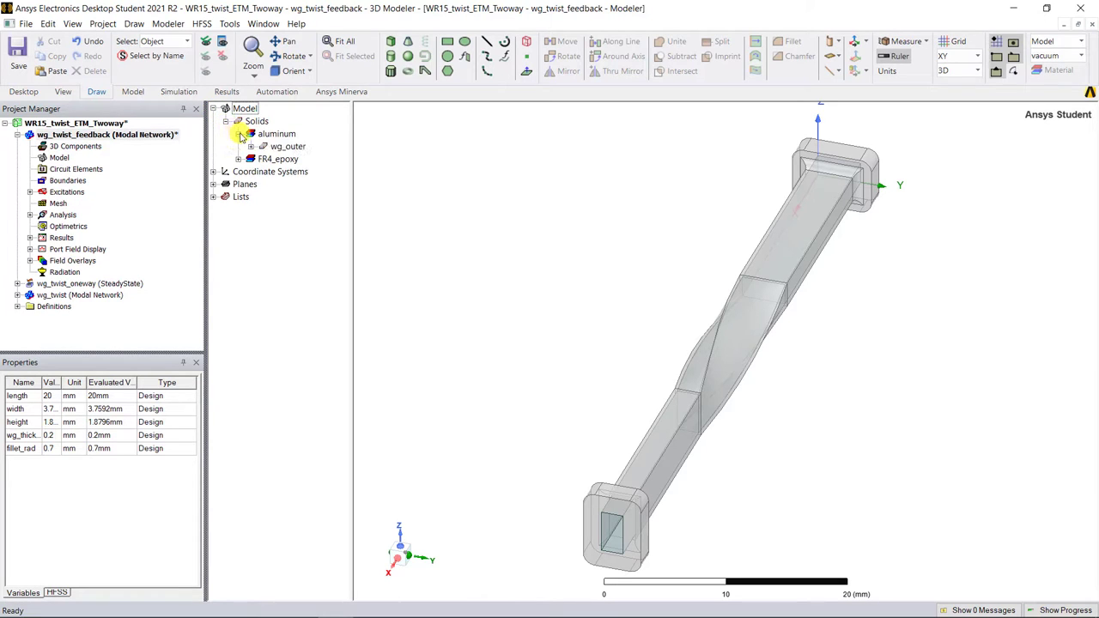
right_click(291, 140)
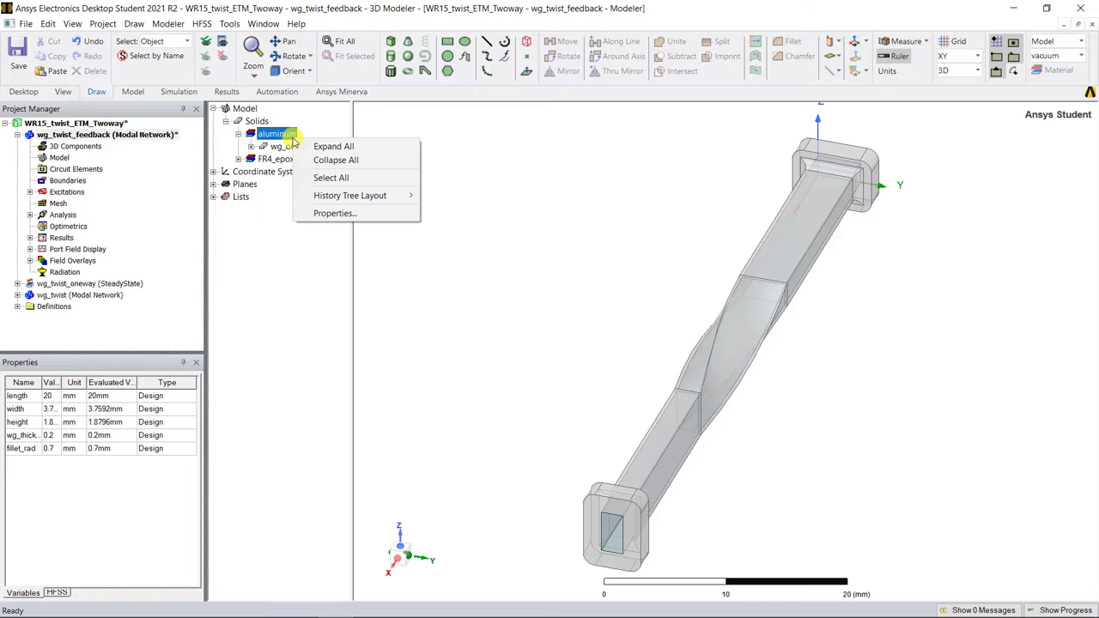
left_click(383, 212)
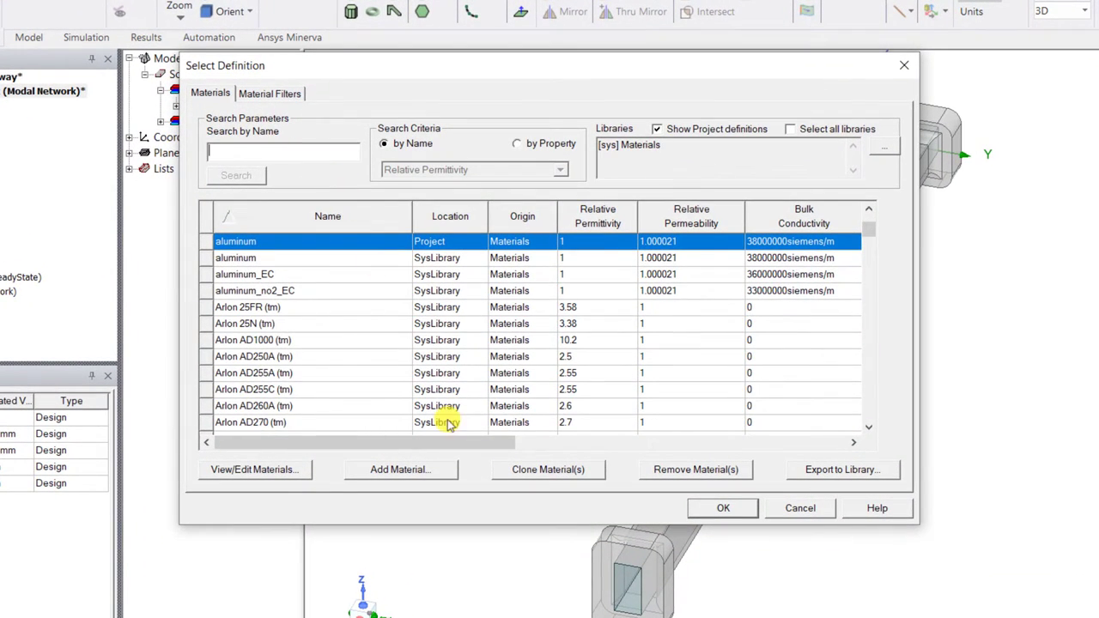
left_click_drag(377, 418, 387, 417)
left_click_drag(346, 450, 672, 445)
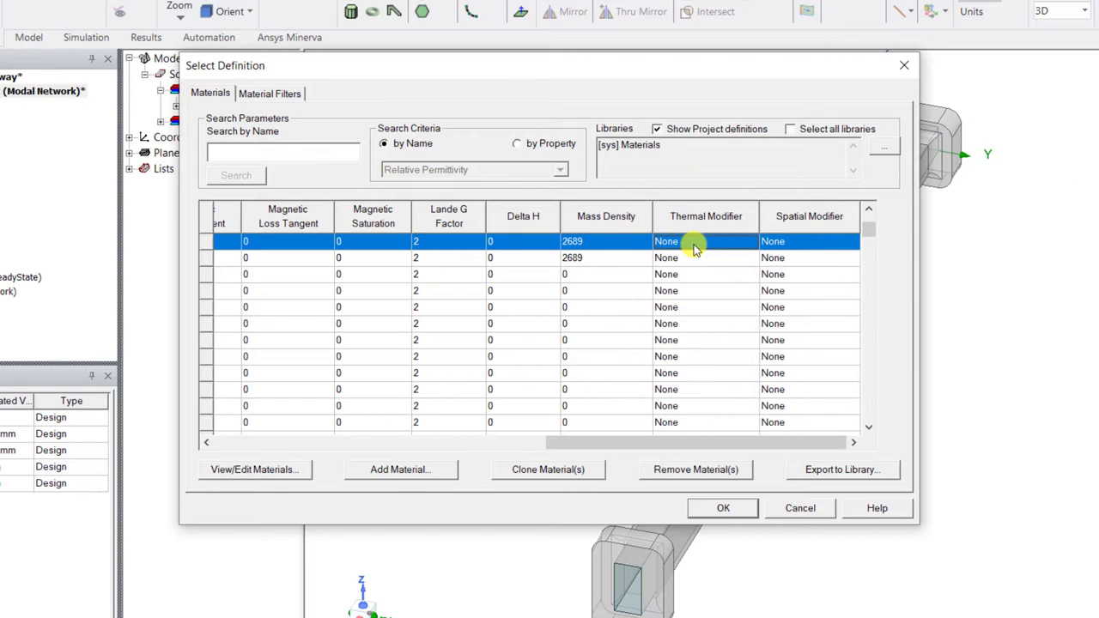
Step: Edit aluminum, enable Thermal Modifier, and open Bulk Conductivity's (38000000 siemens/m) modifier choices
left_click(297, 478)
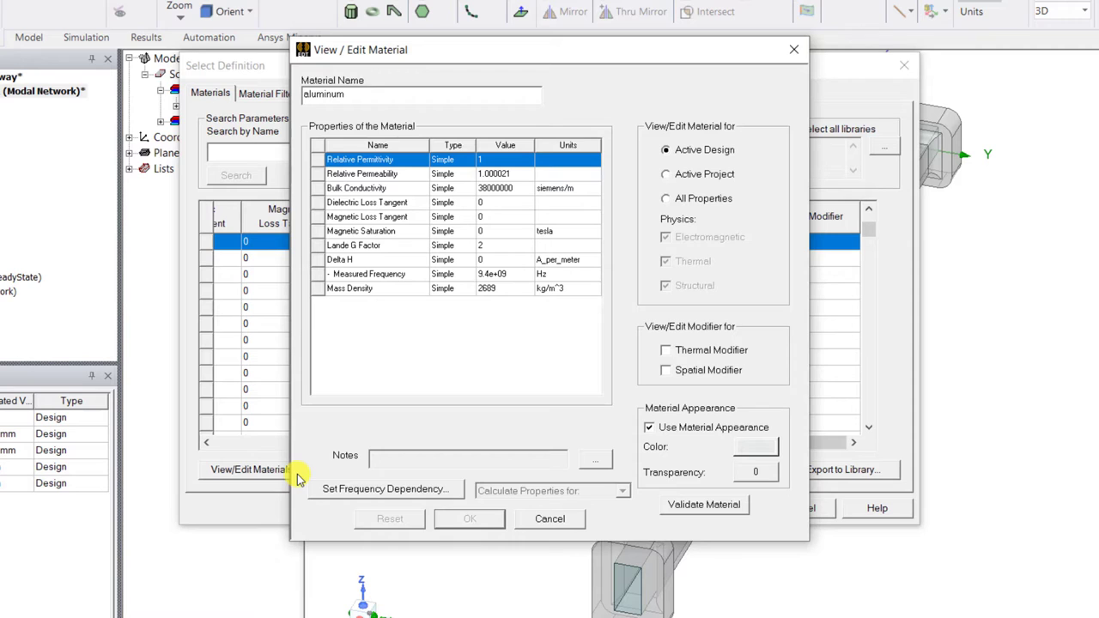
left_click(510, 348)
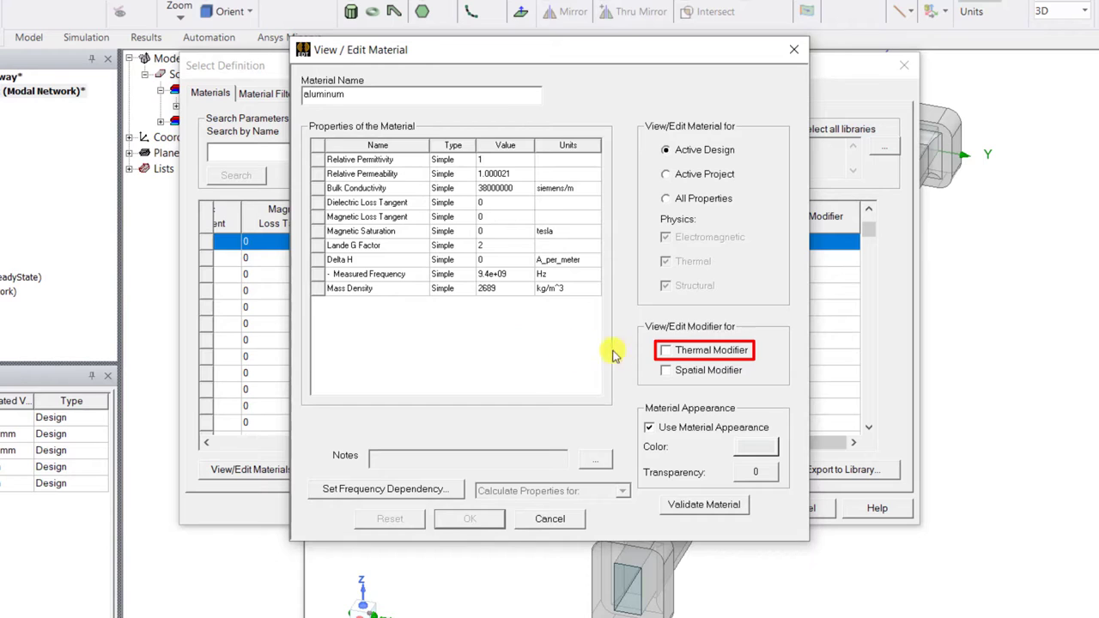
left_click(667, 351)
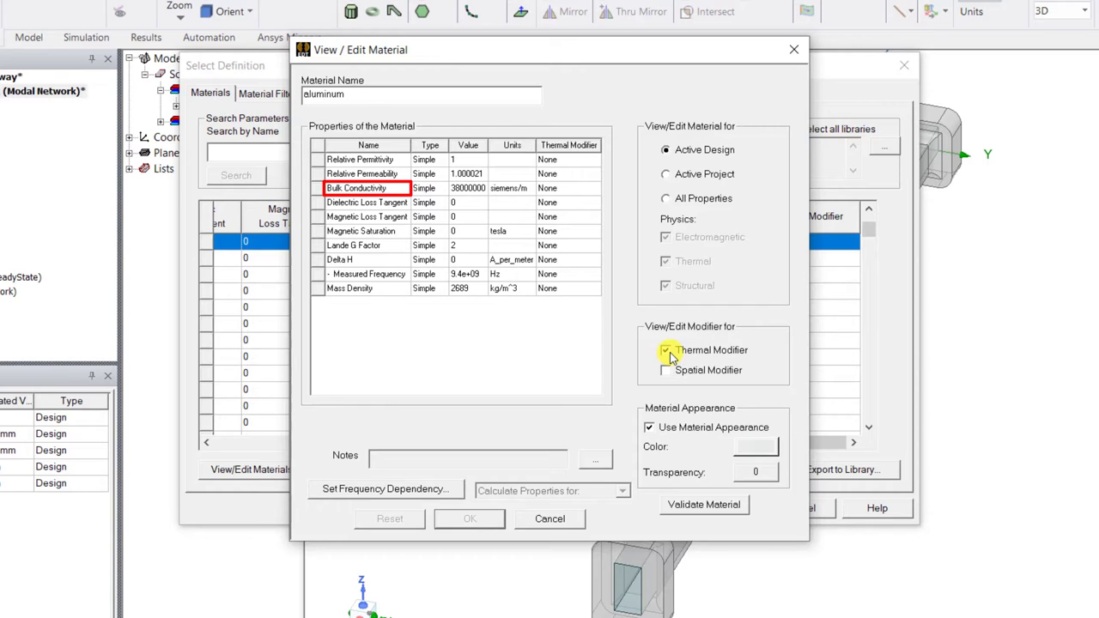
left_click(574, 193)
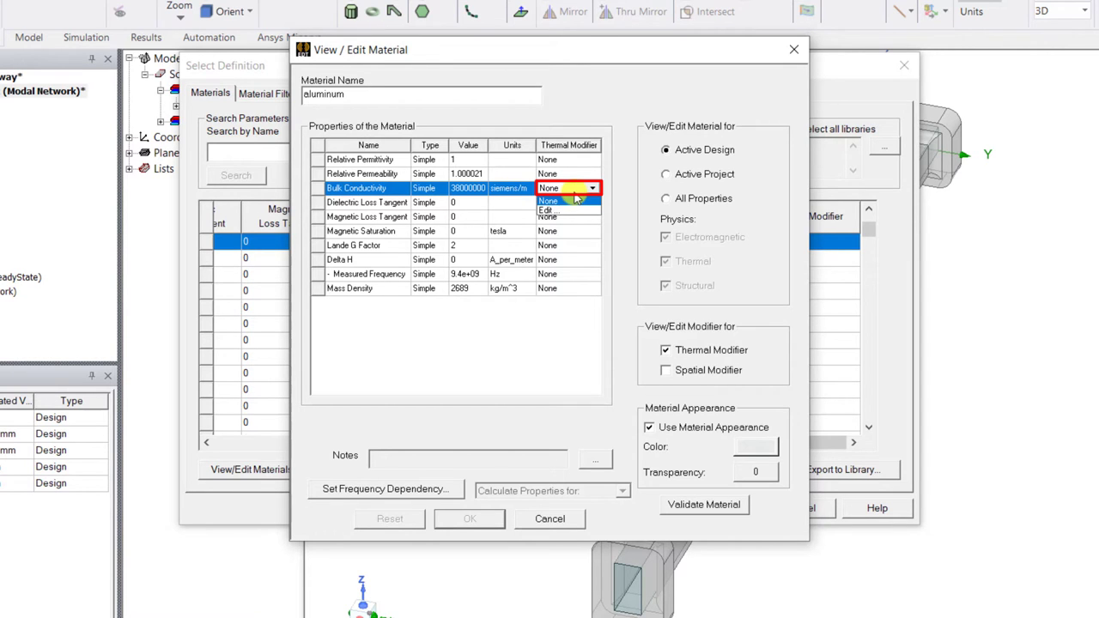
Step: Make aluminum's bulk conductivity modifier Quadratic, TempRef 22 cel, limits −273.15 to 1000 cel
left_click(573, 211)
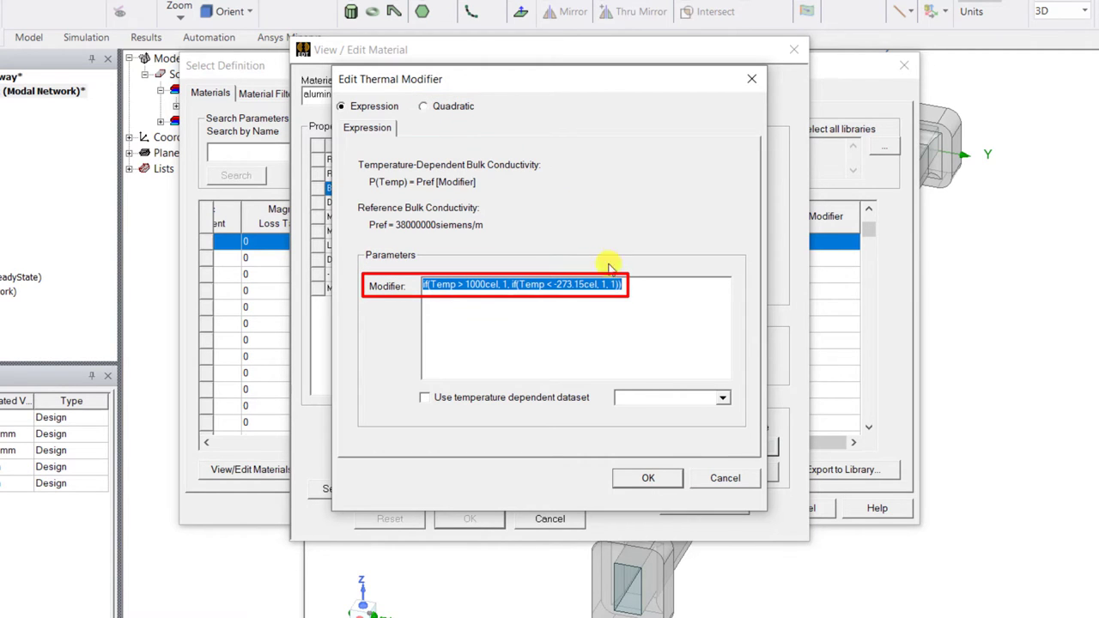
left_click(623, 285)
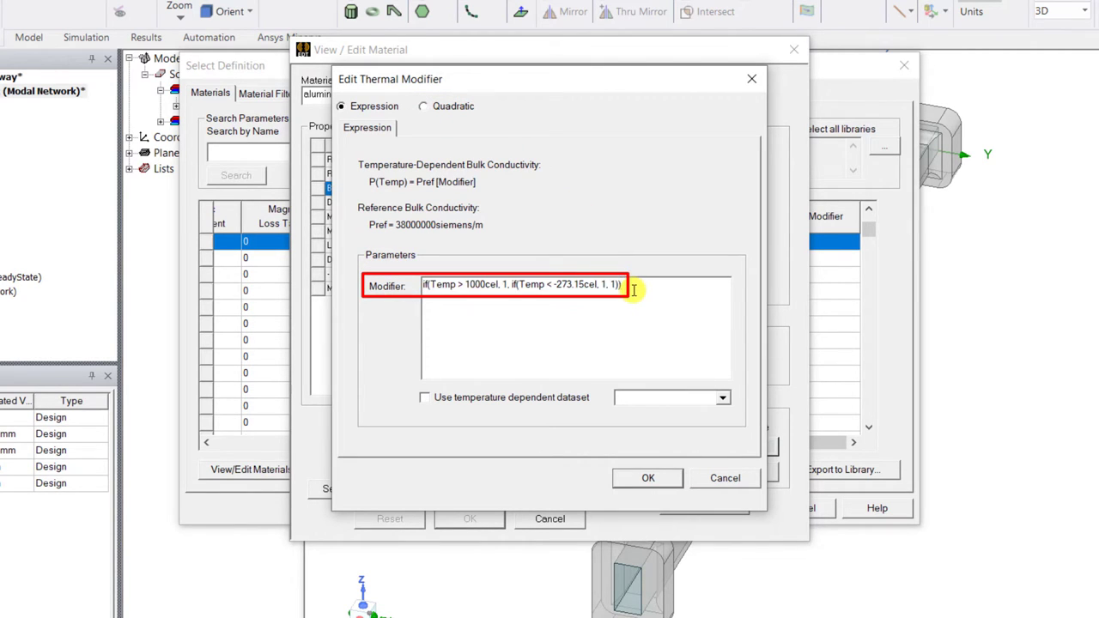
left_click(722, 397)
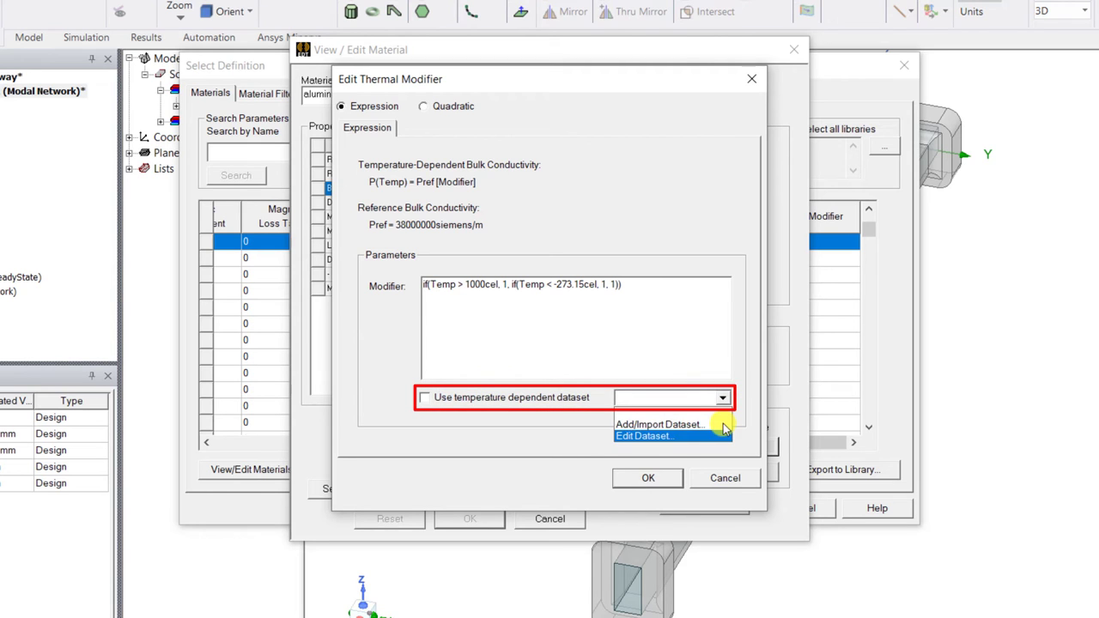
left_click(623, 444)
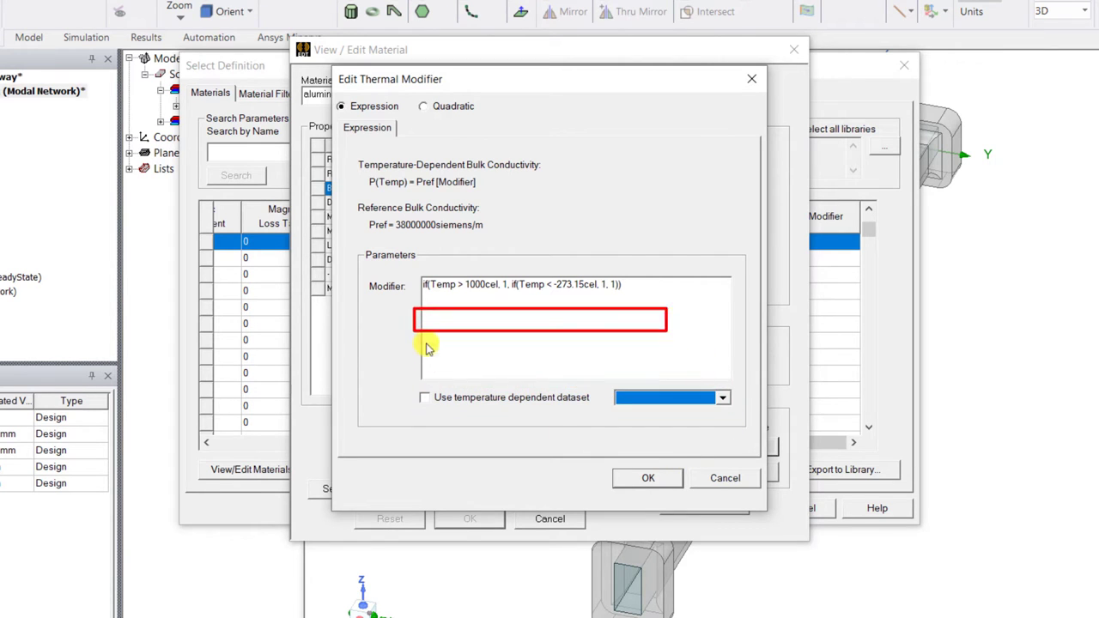
left_click(424, 107)
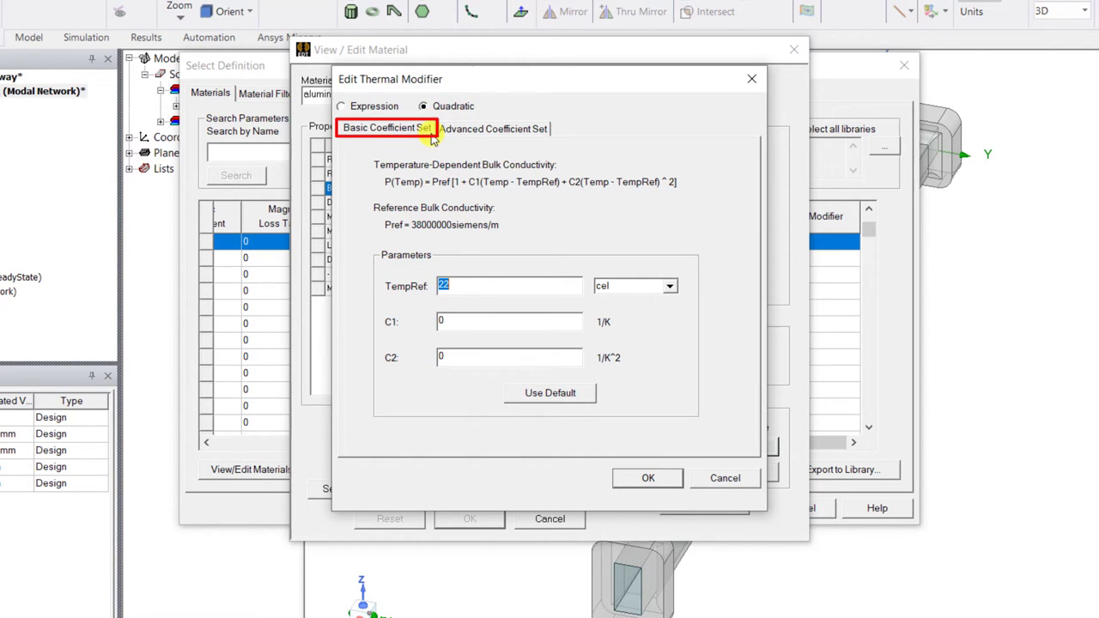
left_click(546, 137)
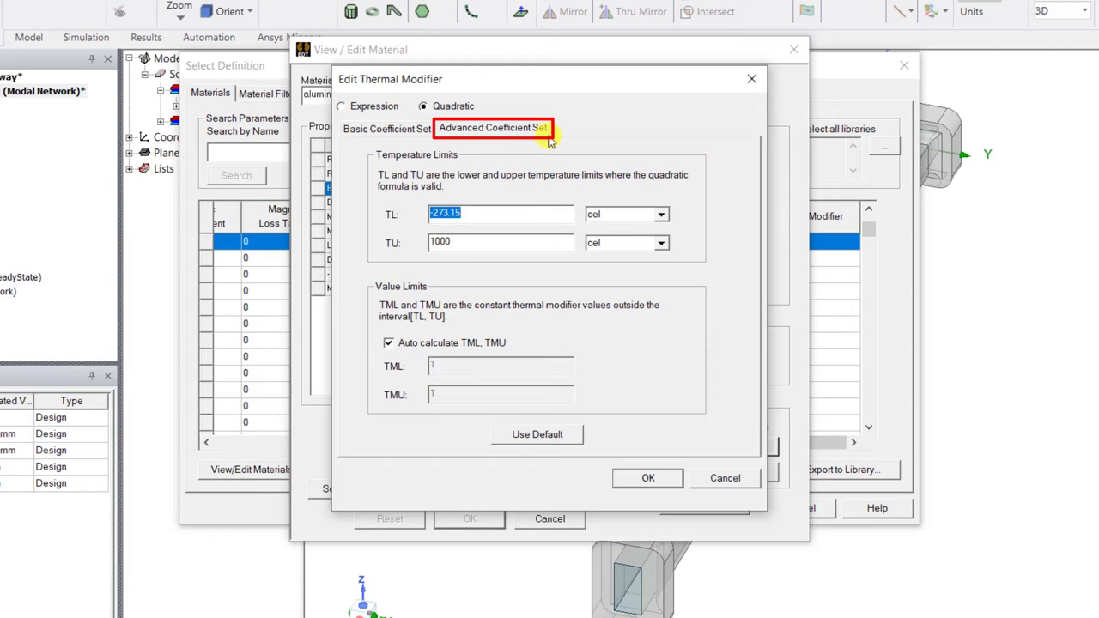
left_click(713, 481)
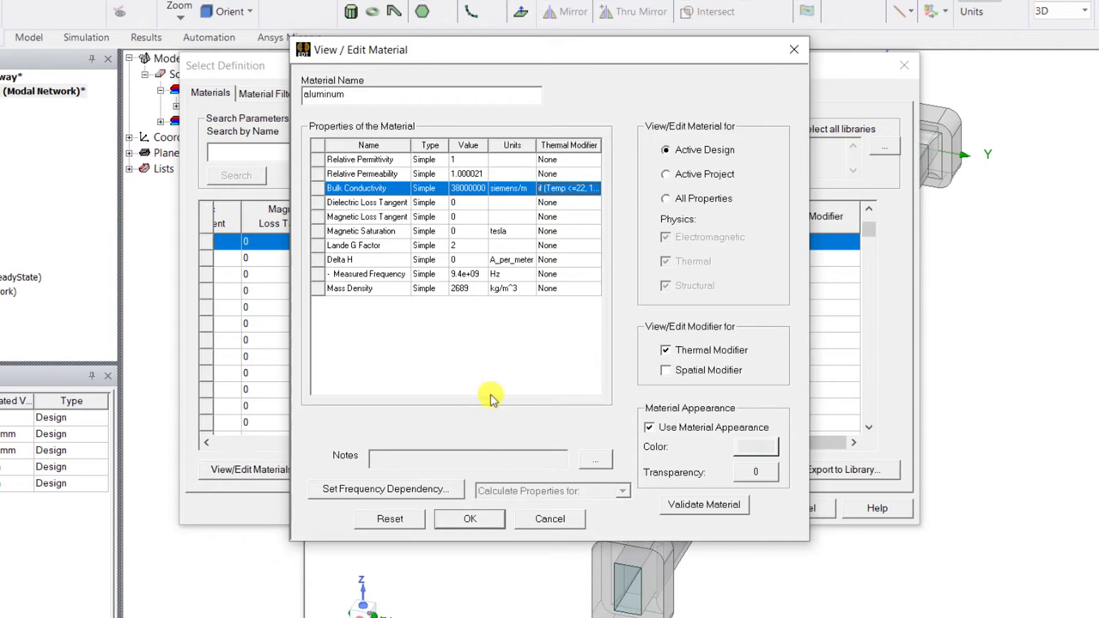
Step: Save the aluminum material changes, accepting that the undo history is cleared
left_click(470, 519)
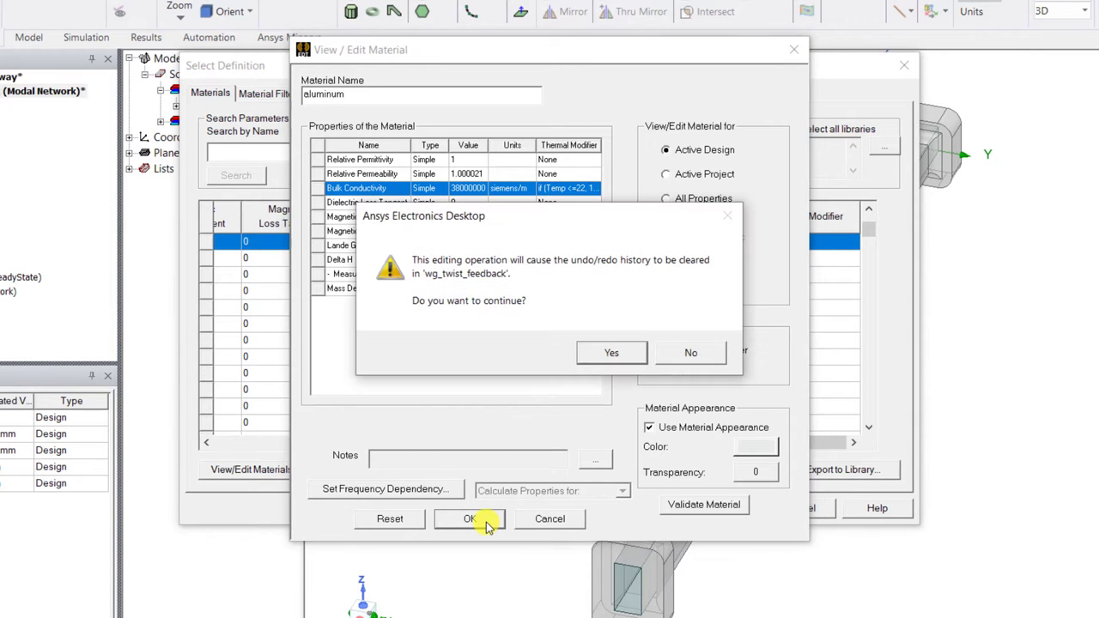
left_click(611, 353)
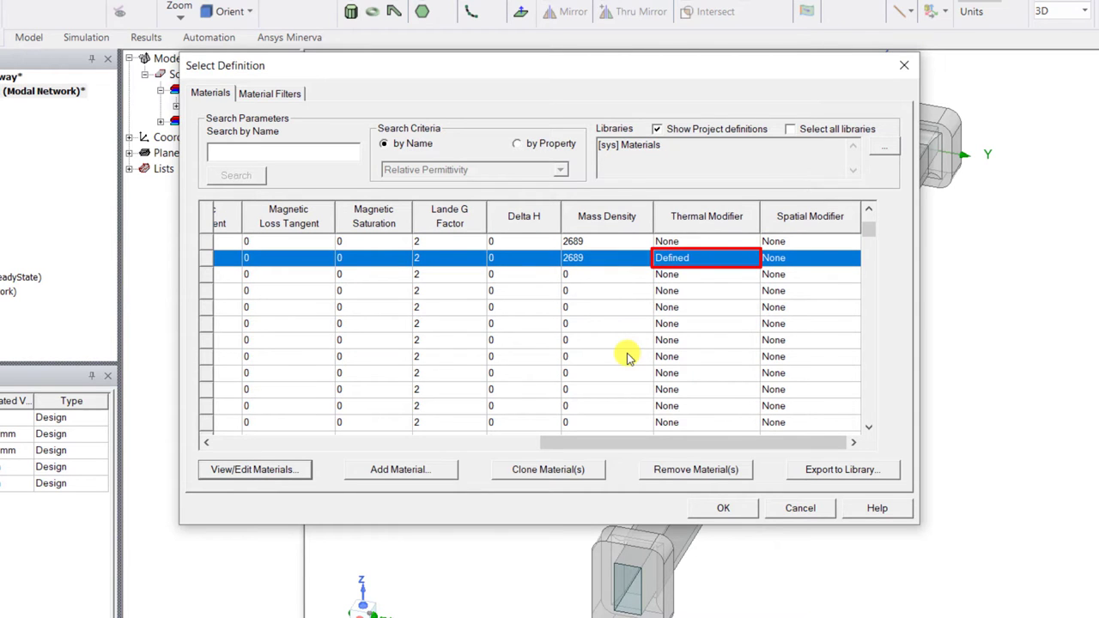
left_click(723, 507)
Step: Review the FR4_epoxy material definition, then close both material windows
left_click(227, 123)
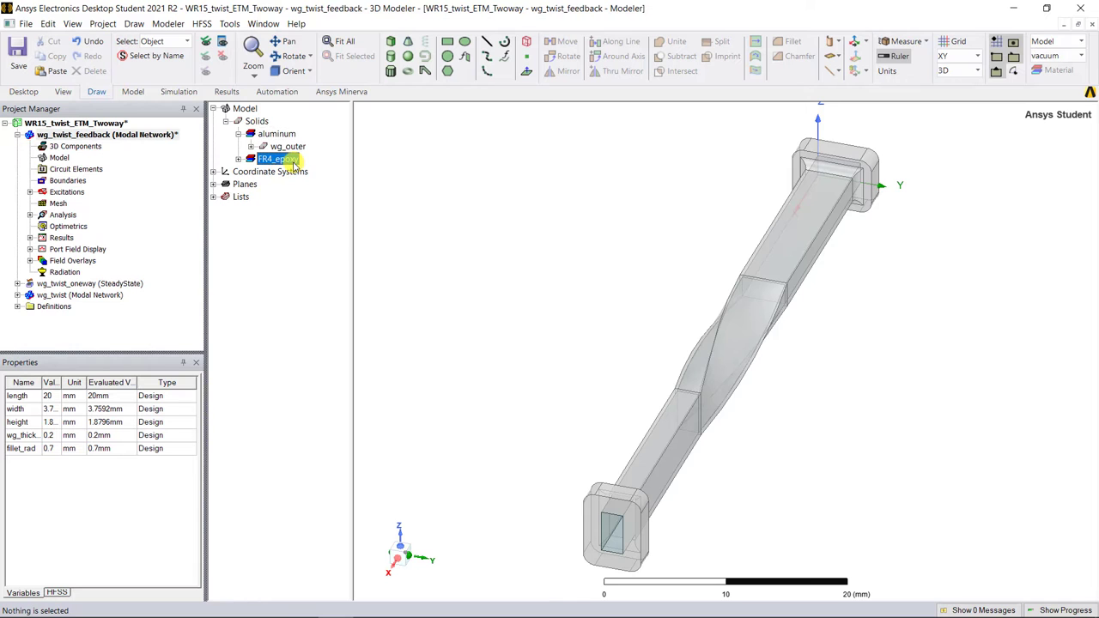
right_click(232, 127)
left_click(372, 240)
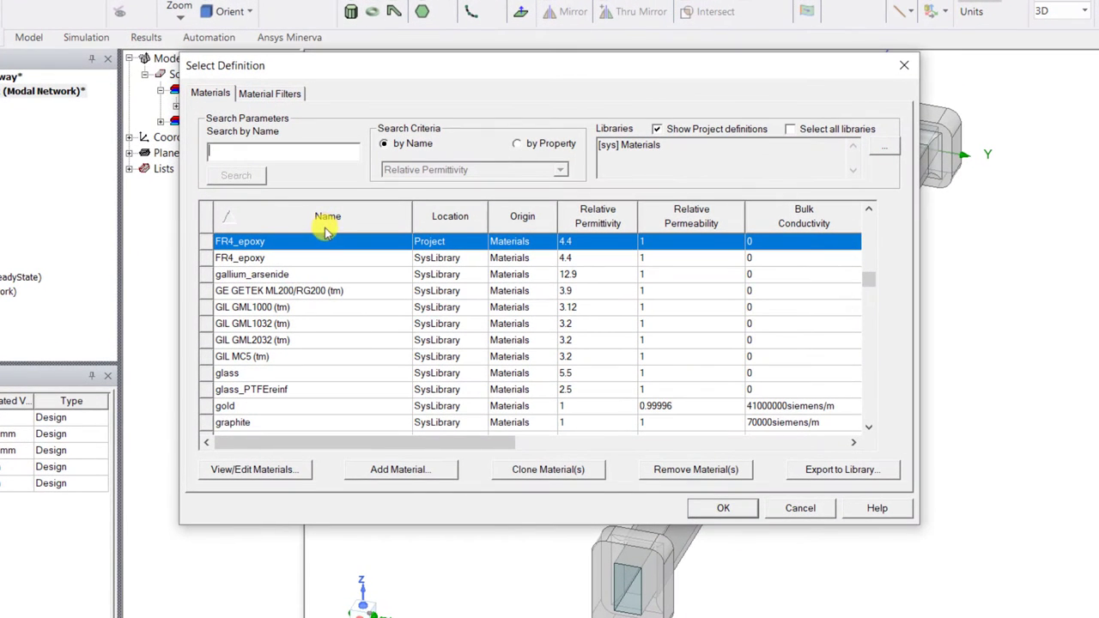
left_click(296, 470)
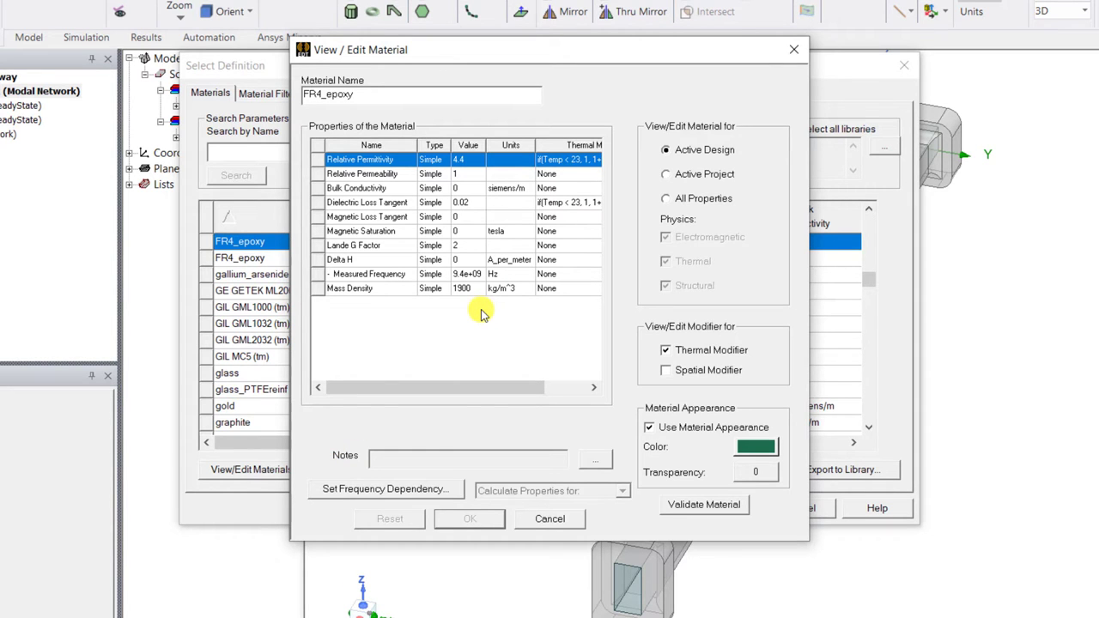
left_click(794, 49)
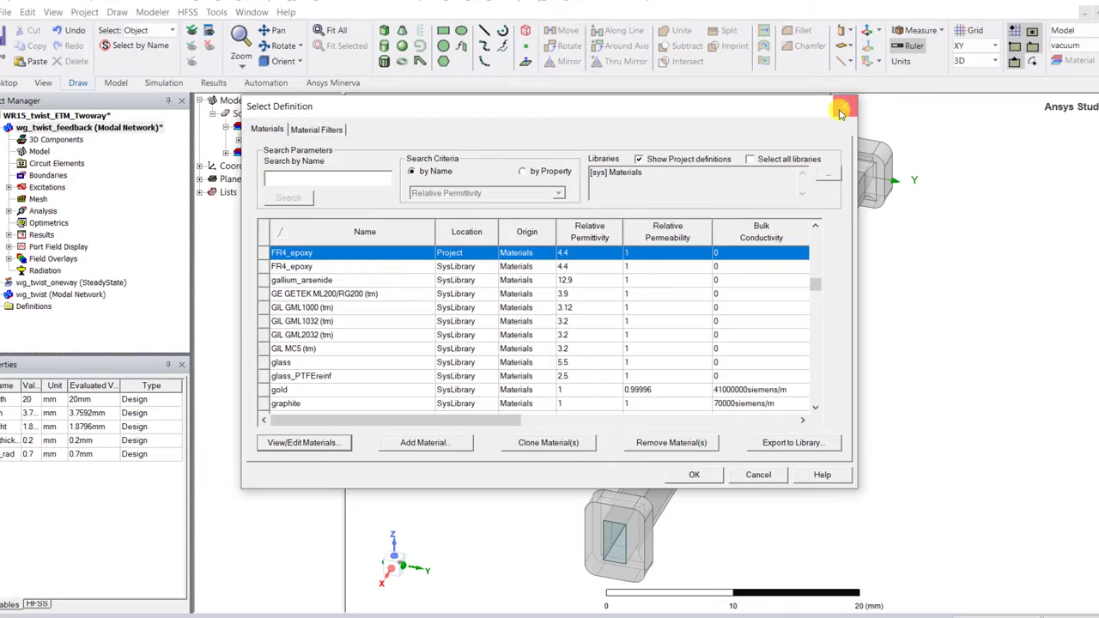
left_click(842, 111)
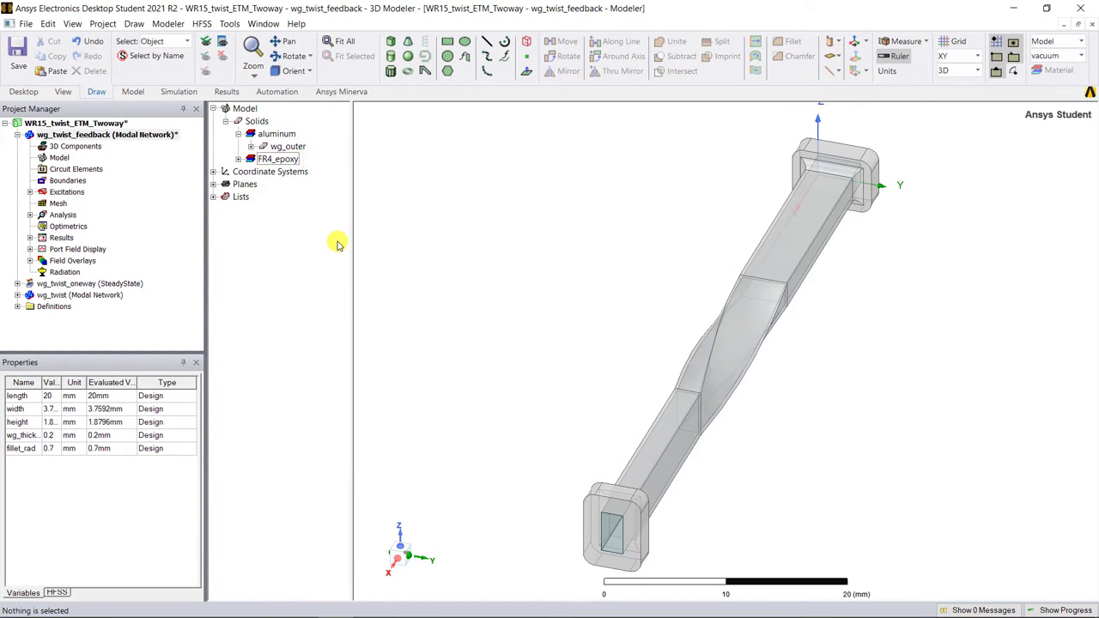
Step: Enable temperature dependence and feedback for wg_inner and wg_outer at 22 cel
left_click(171, 137)
right_click(172, 139)
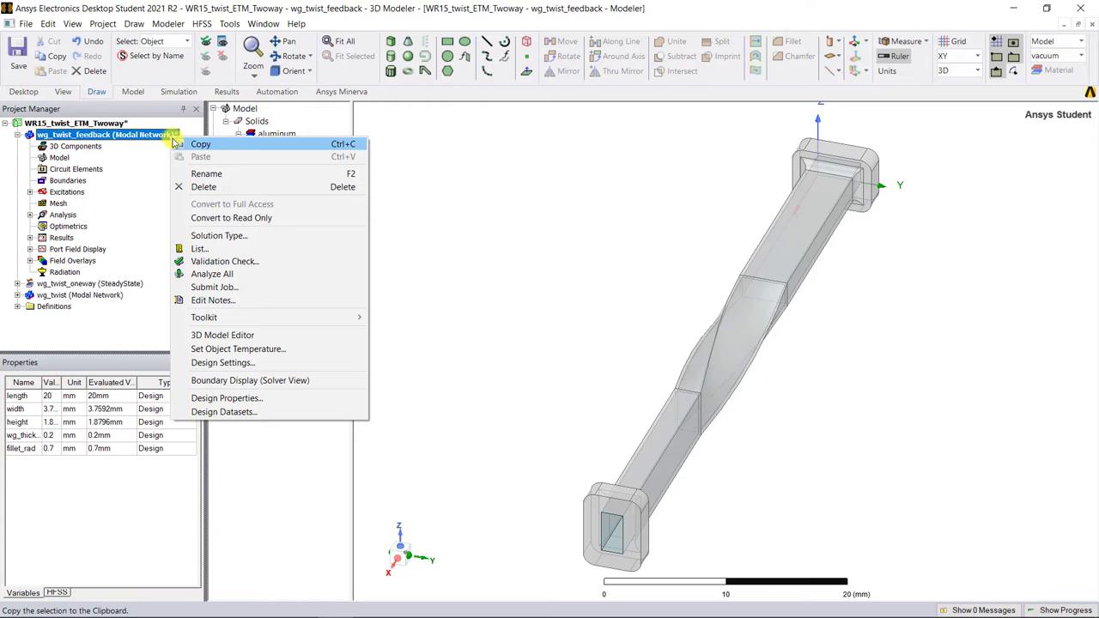
left_click(306, 351)
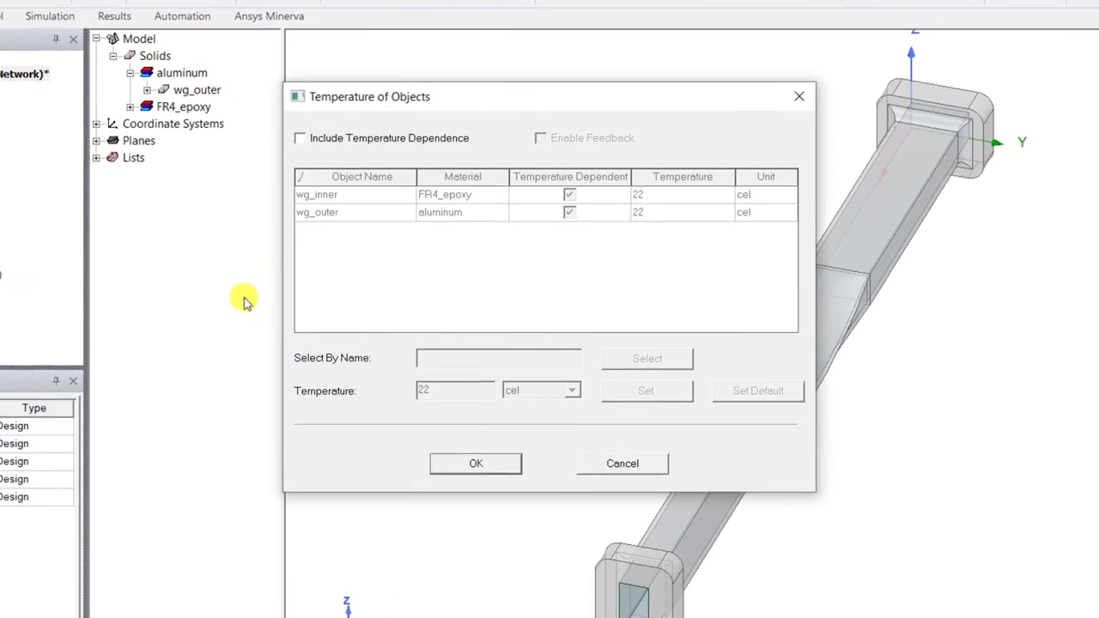
left_click(300, 139)
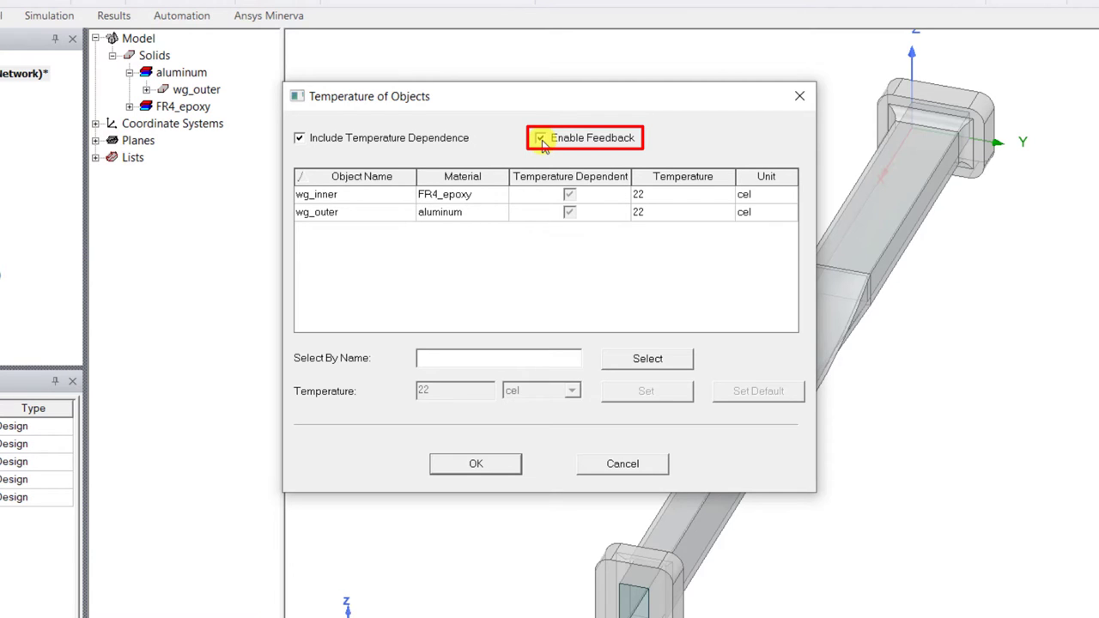
left_click(489, 470)
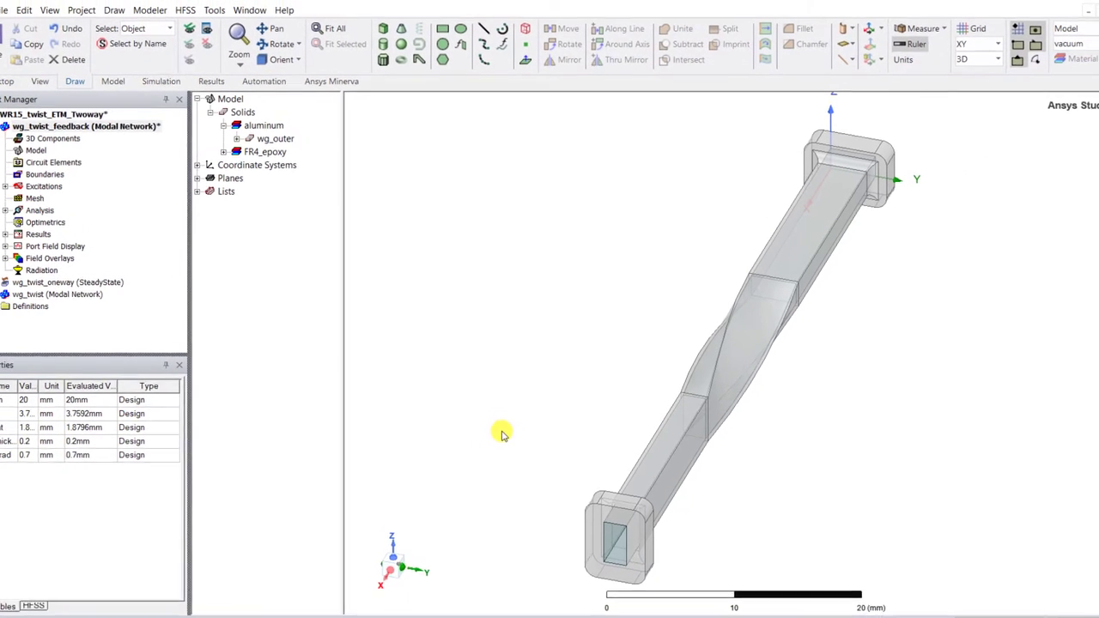
Step: Start the EMtoIcepak ACT wizard with flow speed 1, mesh resolution 4, and Mesh/Solve No
left_click(76, 24)
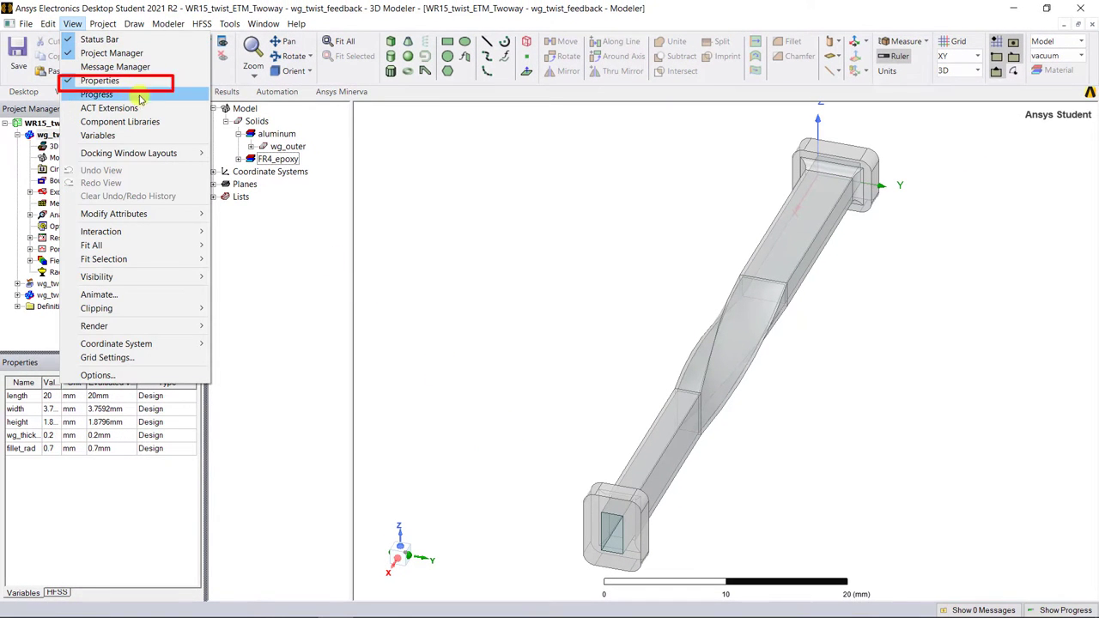
left_click(166, 109)
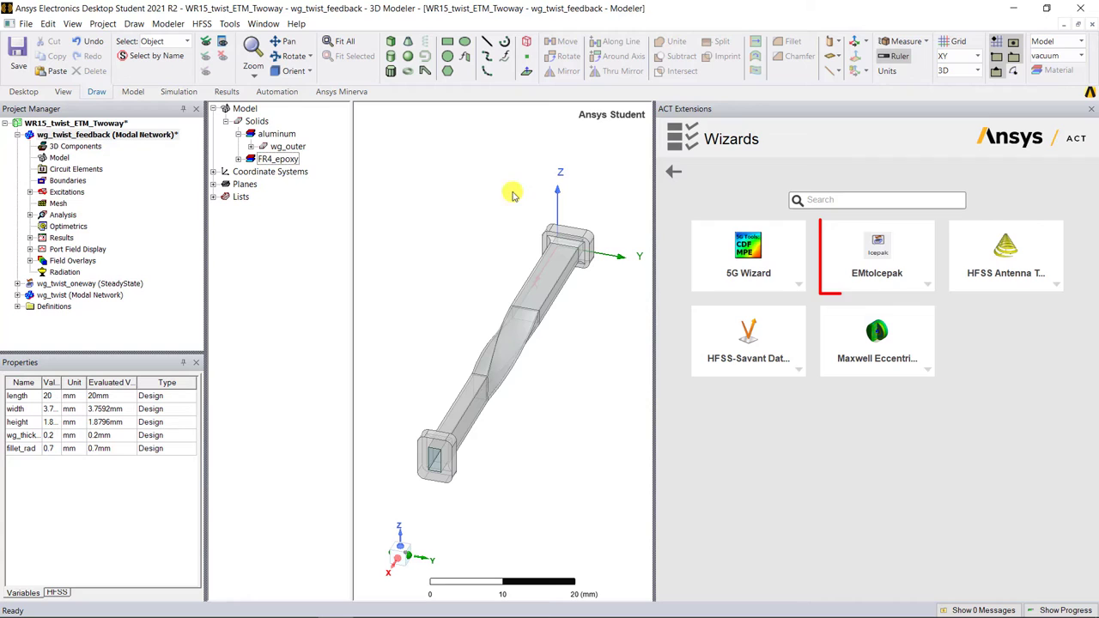
left_click(861, 277)
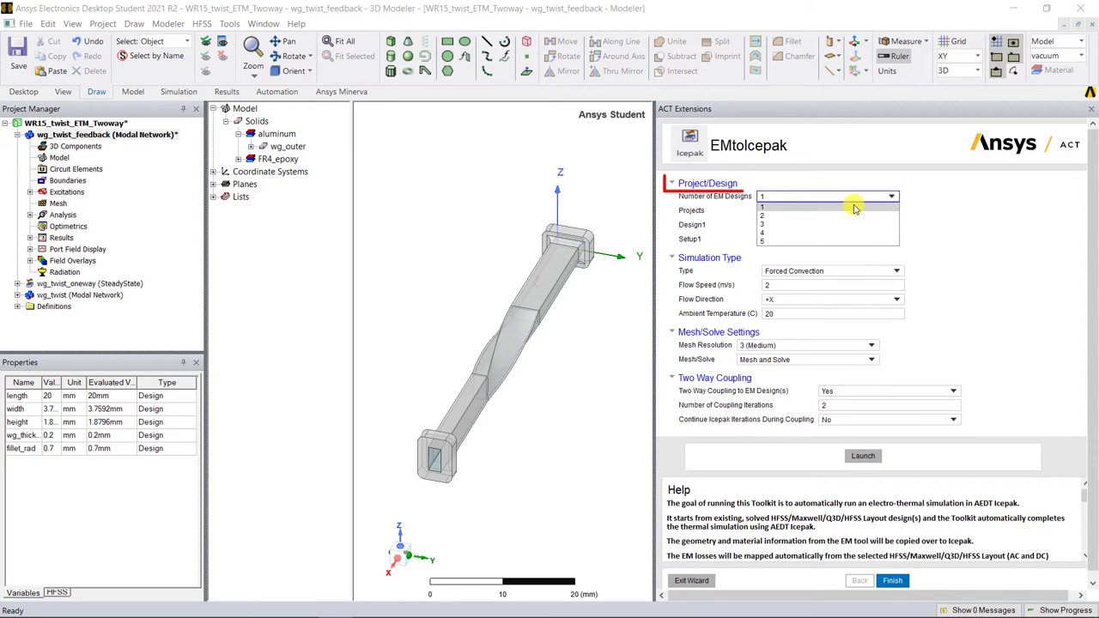
double_click(874, 284)
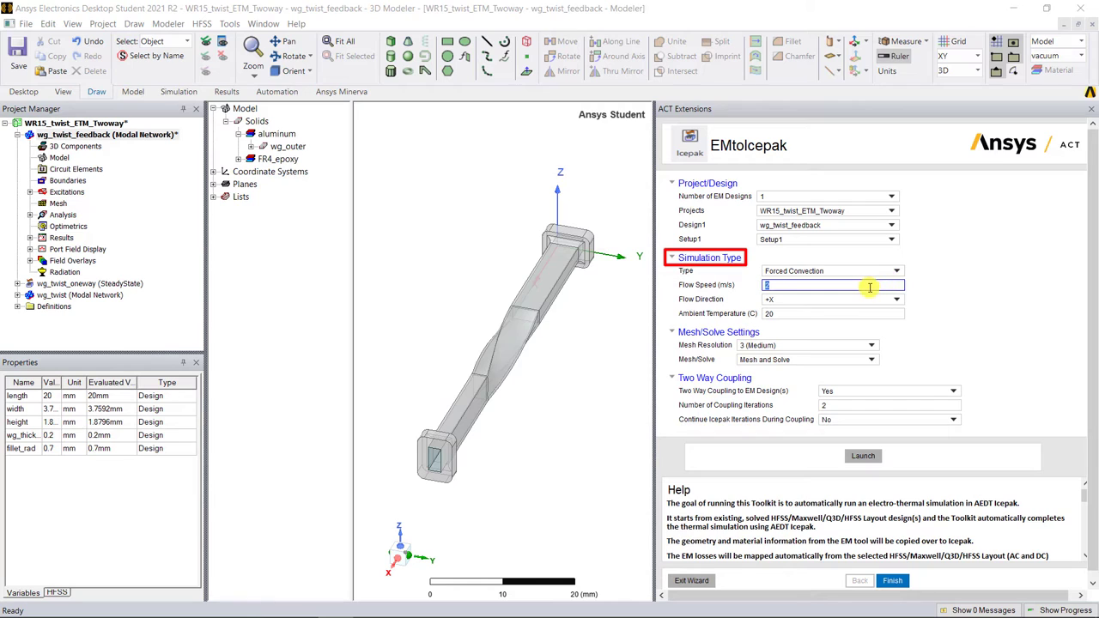
type("1")
left_click(867, 345)
left_click(867, 381)
left_click(863, 359)
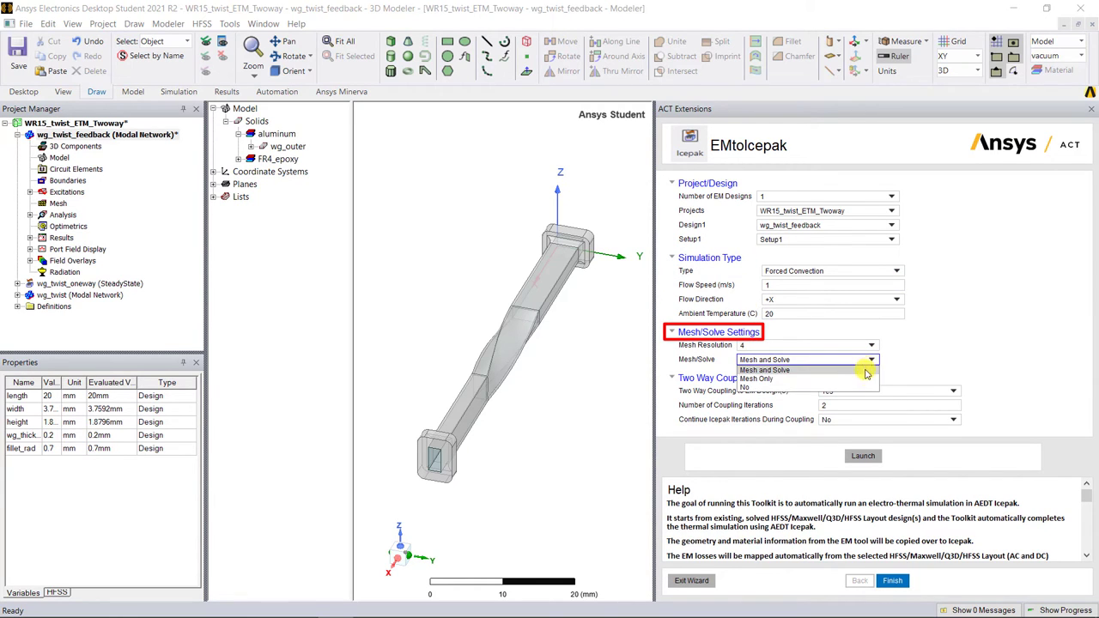
left_click(865, 369)
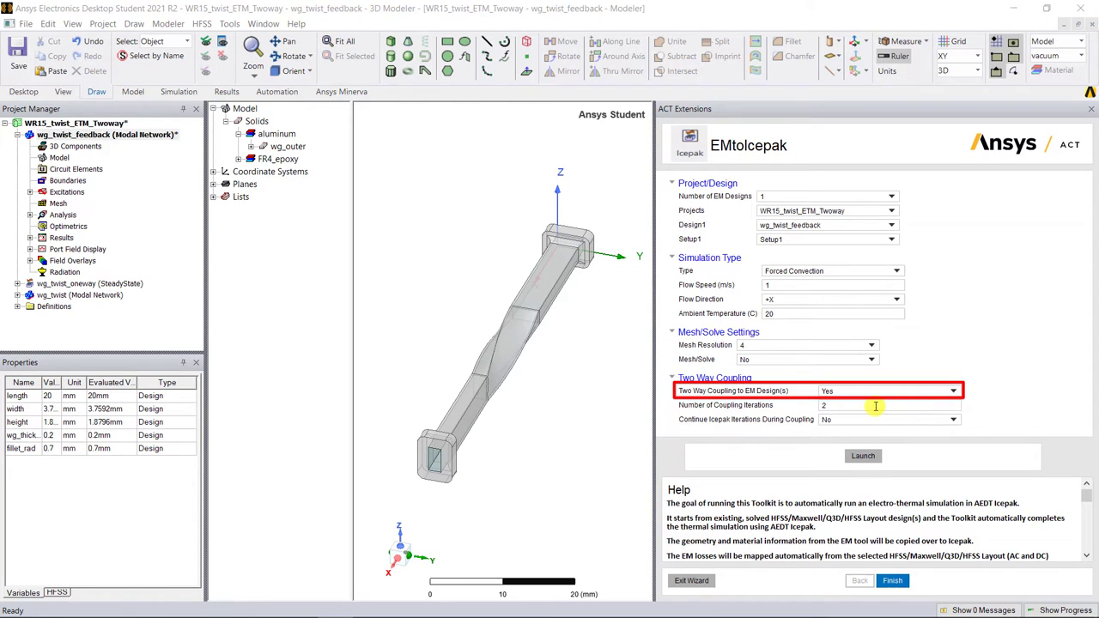
Step: Keep 2 coupling iterations with continued Icepak iterations, then launch the coupled design creation
left_click(848, 408)
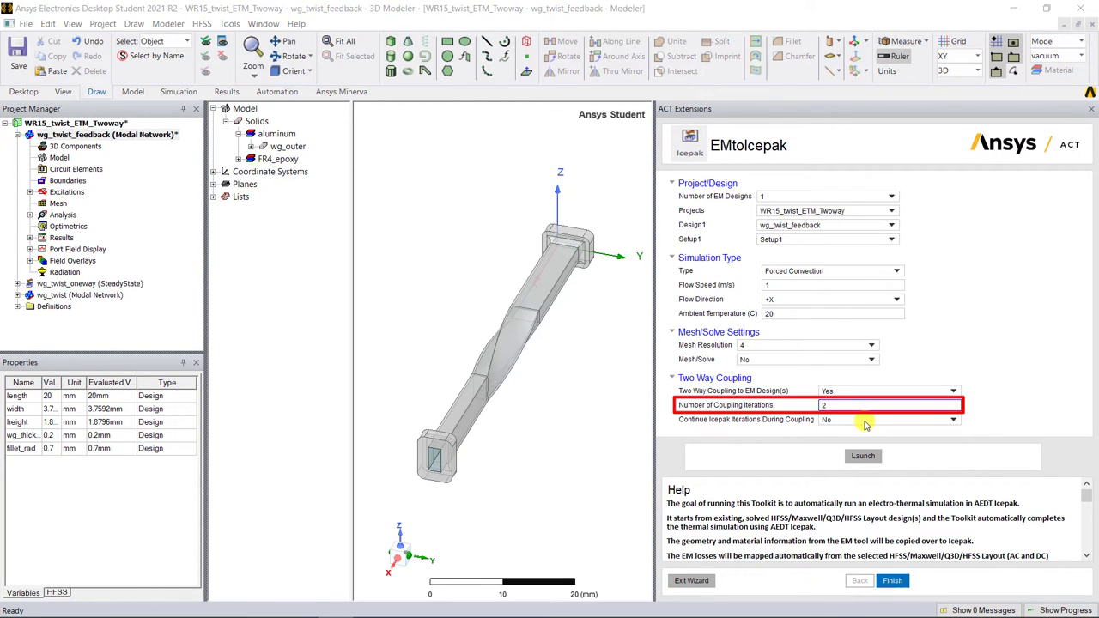
left_click(866, 424)
left_click(866, 435)
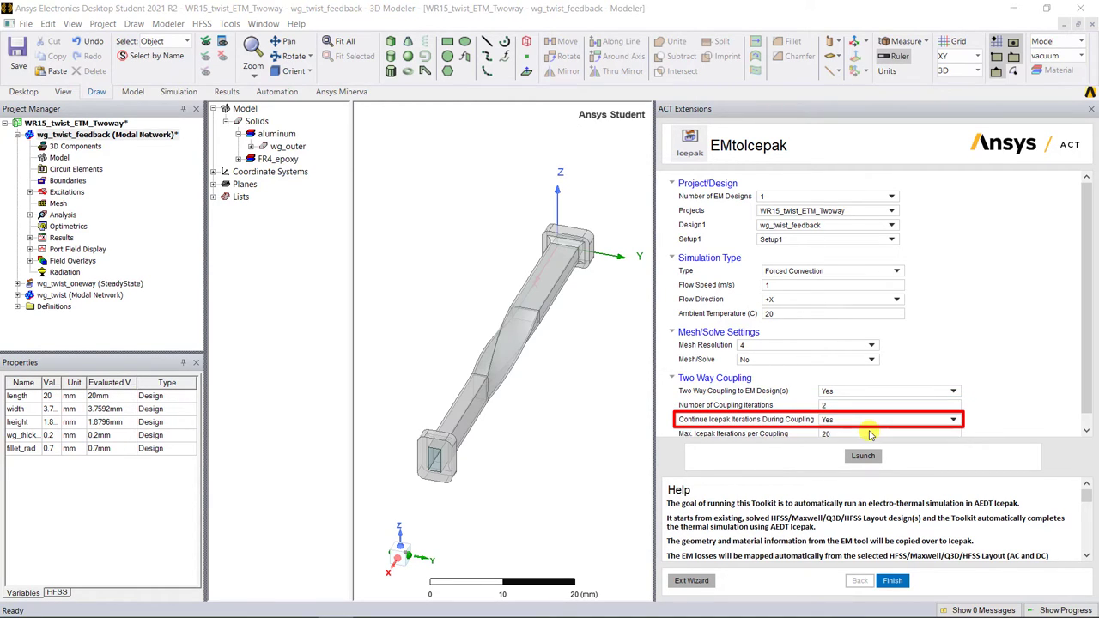
scroll(869, 434, "down", 1)
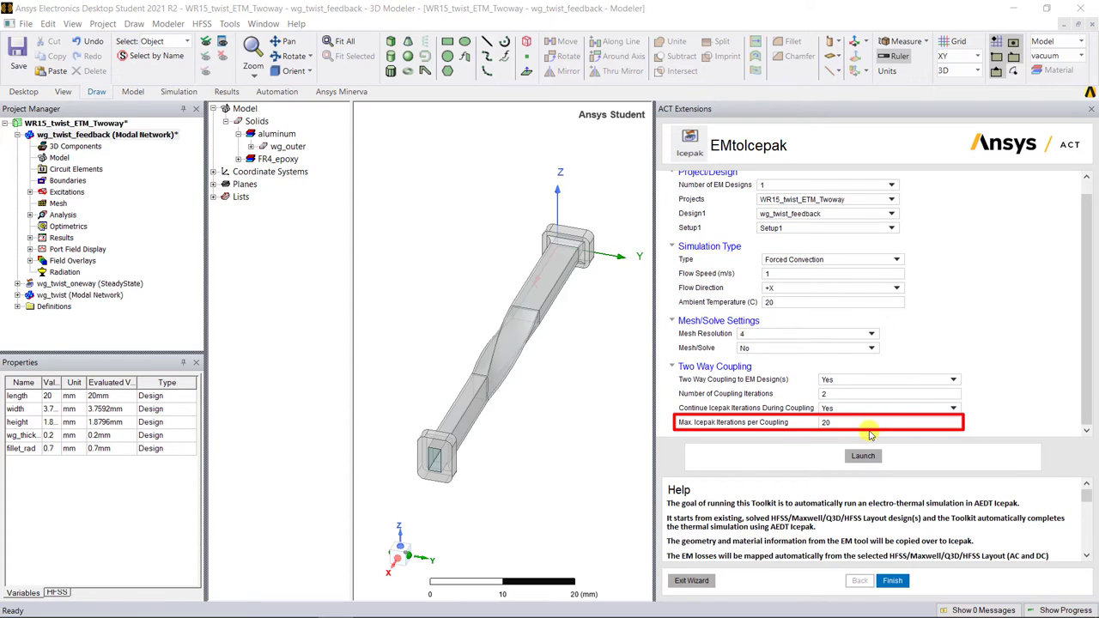
left_click(866, 422)
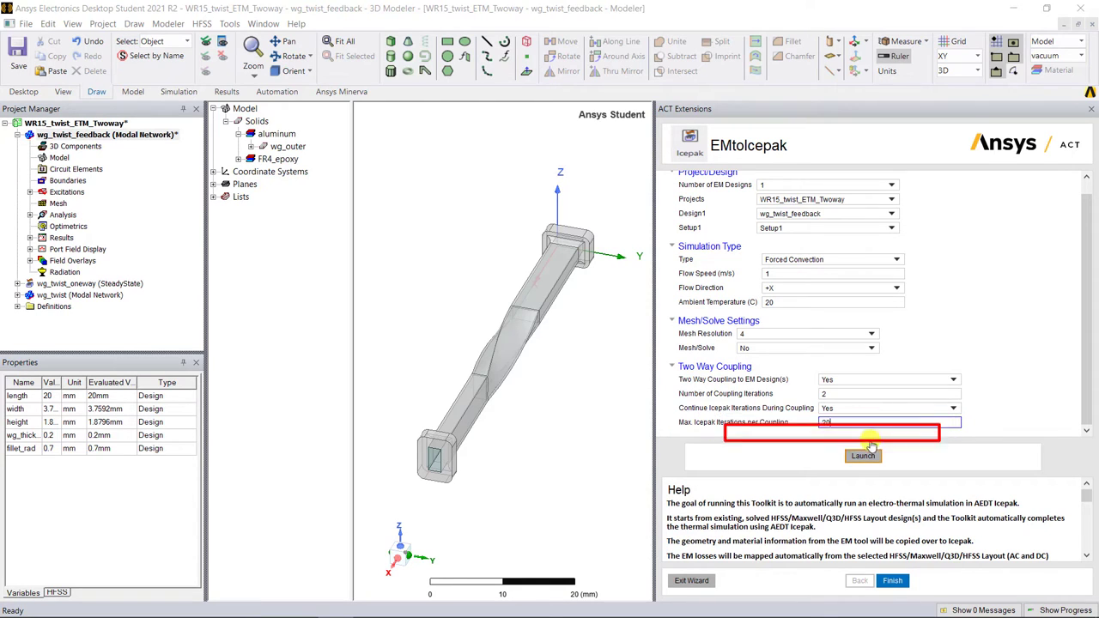
left_click(874, 459)
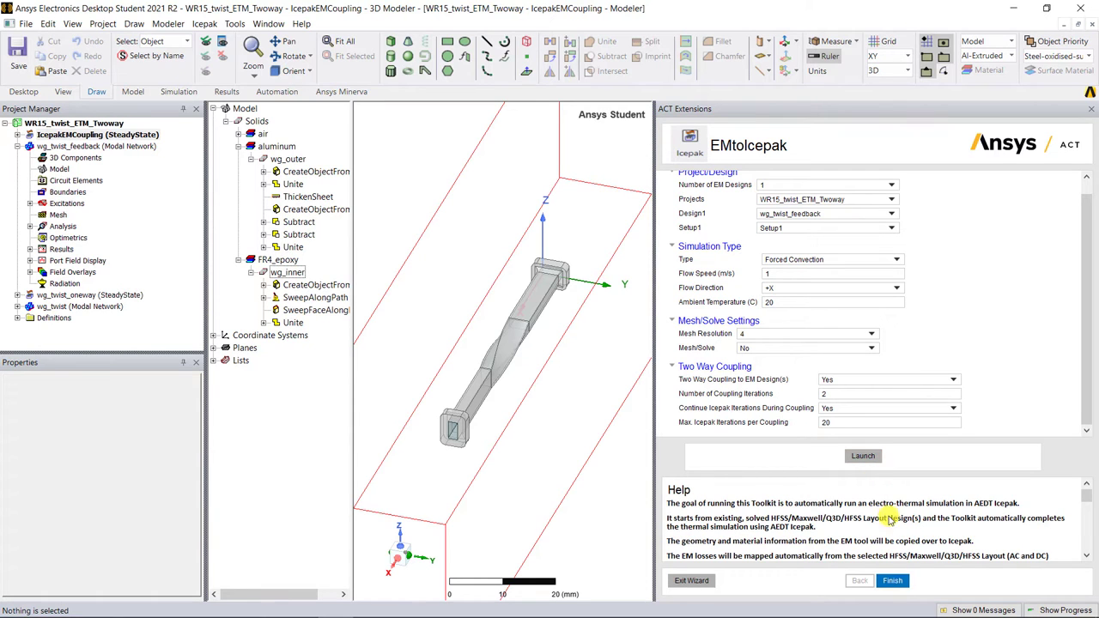
Step: Finish the EMtoIcepak wizard, close the extensions panel, and select the IcepakEMCoupling design
left_click(898, 583)
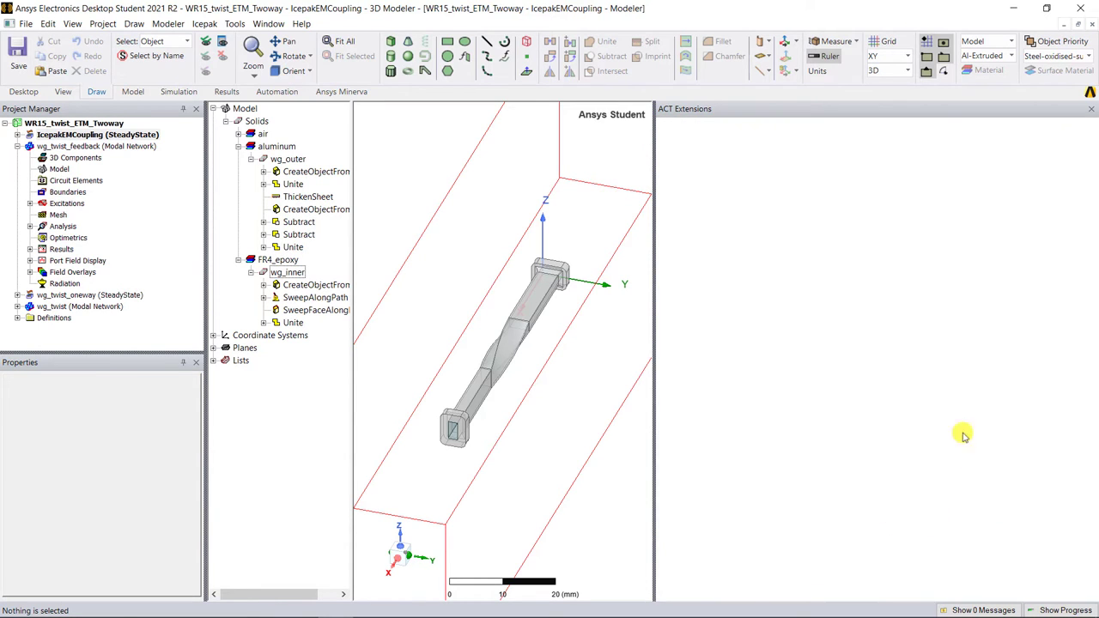
left_click(1092, 113)
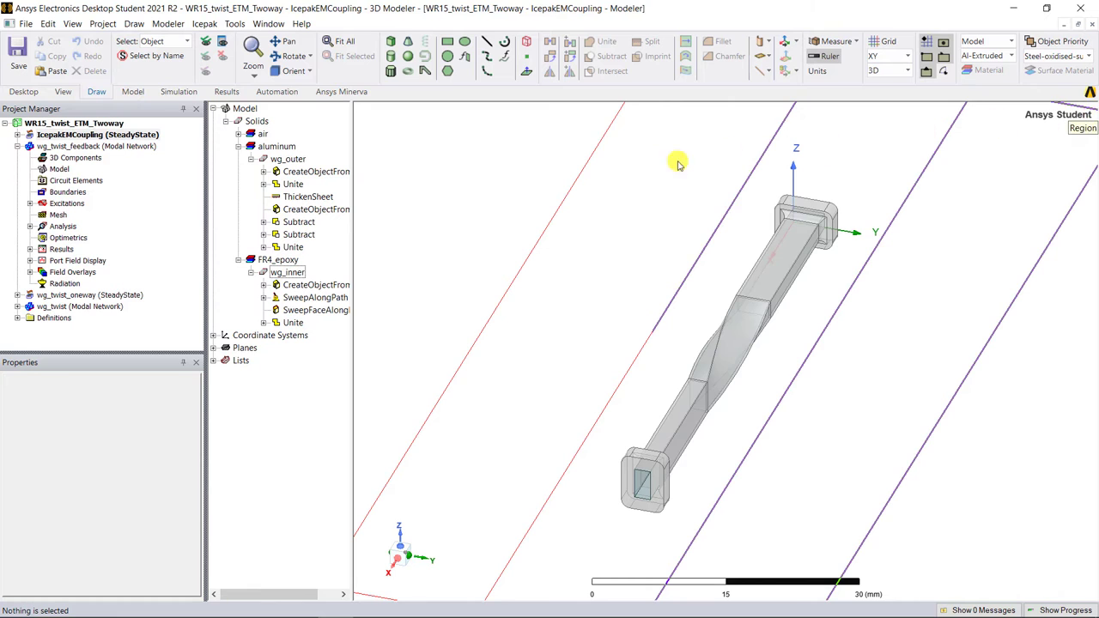
key("ctrl+d")
key("ctrl+d")
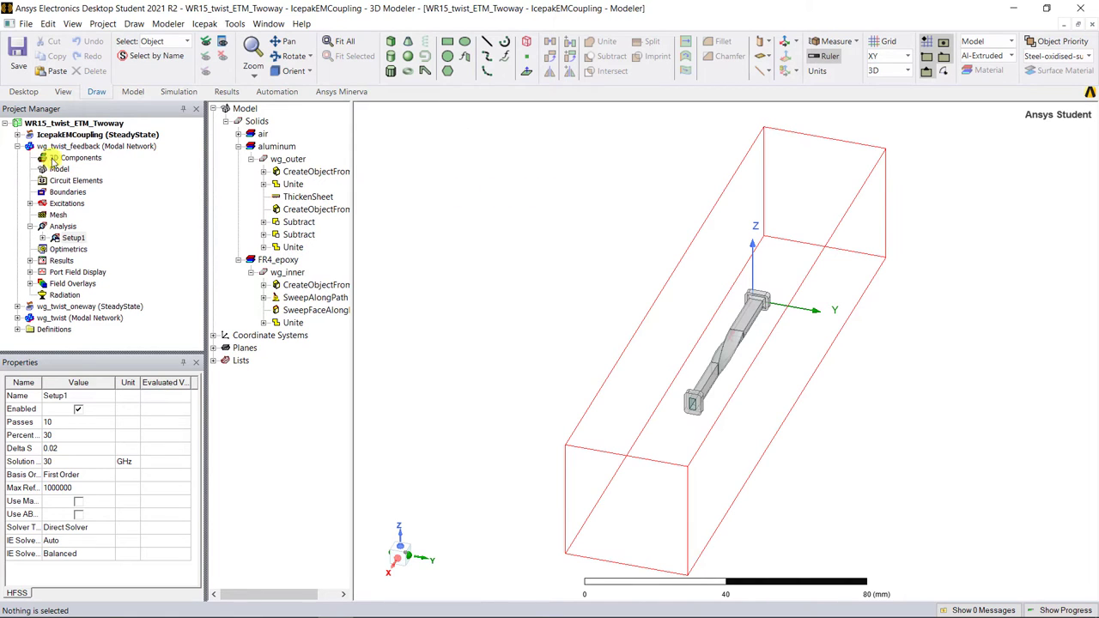
left_click(17, 146)
left_click(18, 135)
left_click(97, 135)
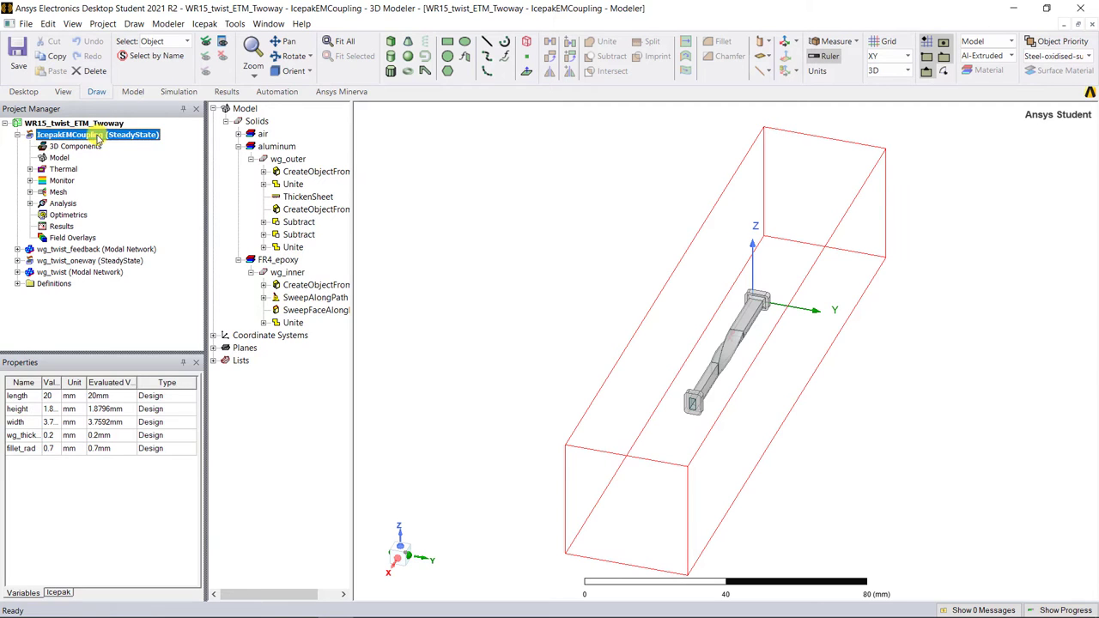
Step: Set Setup1 to Discrete Ordinates radiation with gravity included
left_click(30, 204)
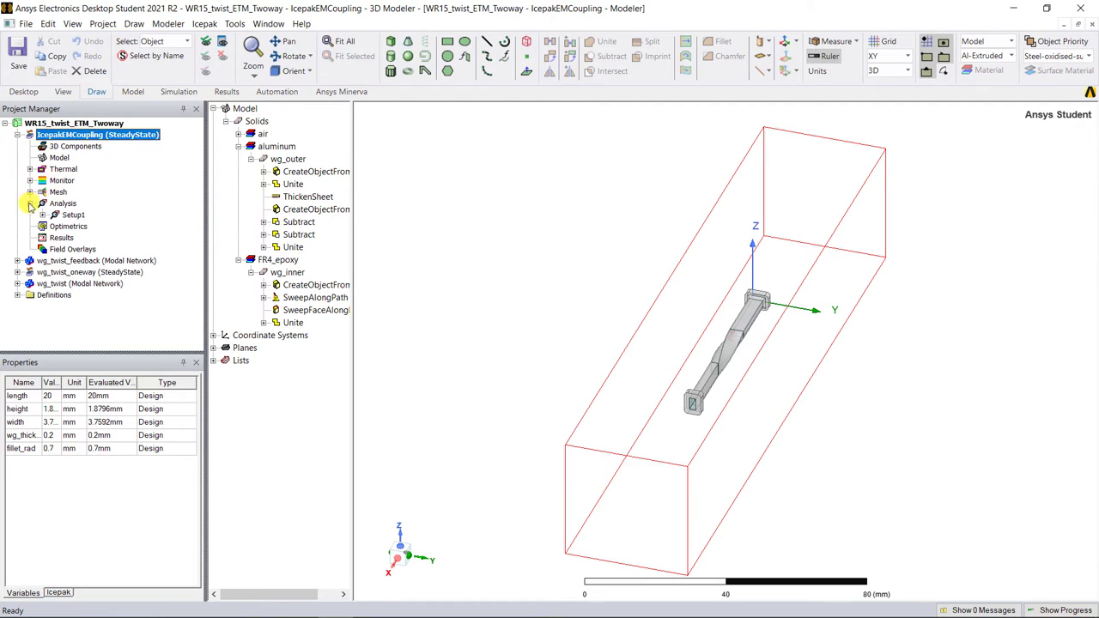
double_click(90, 215)
left_click(485, 287)
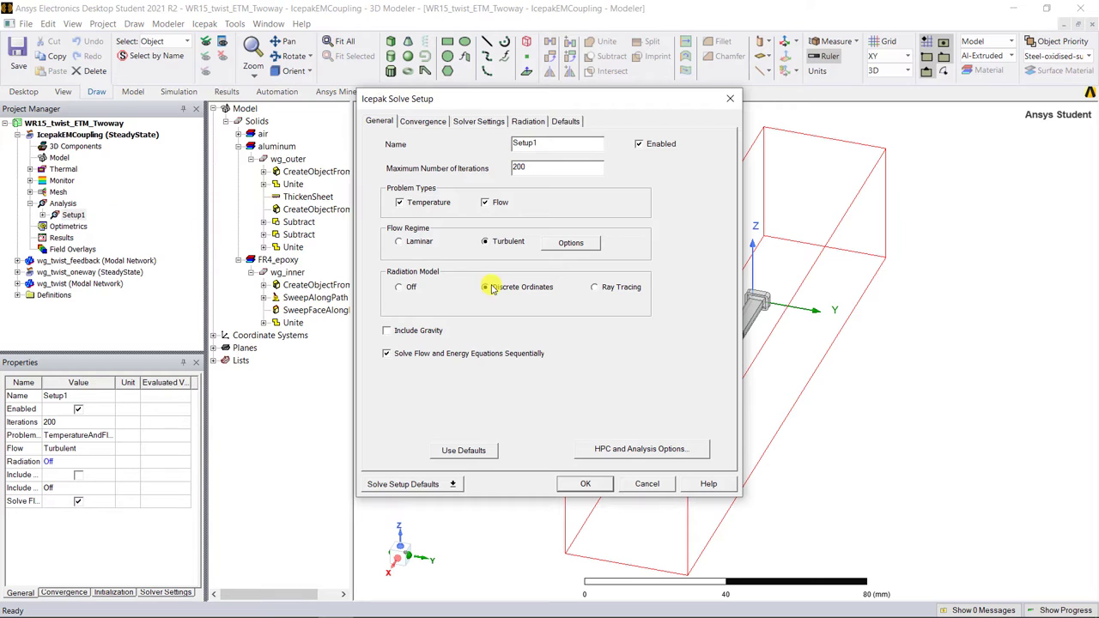
left_click(419, 331)
left_click(420, 121)
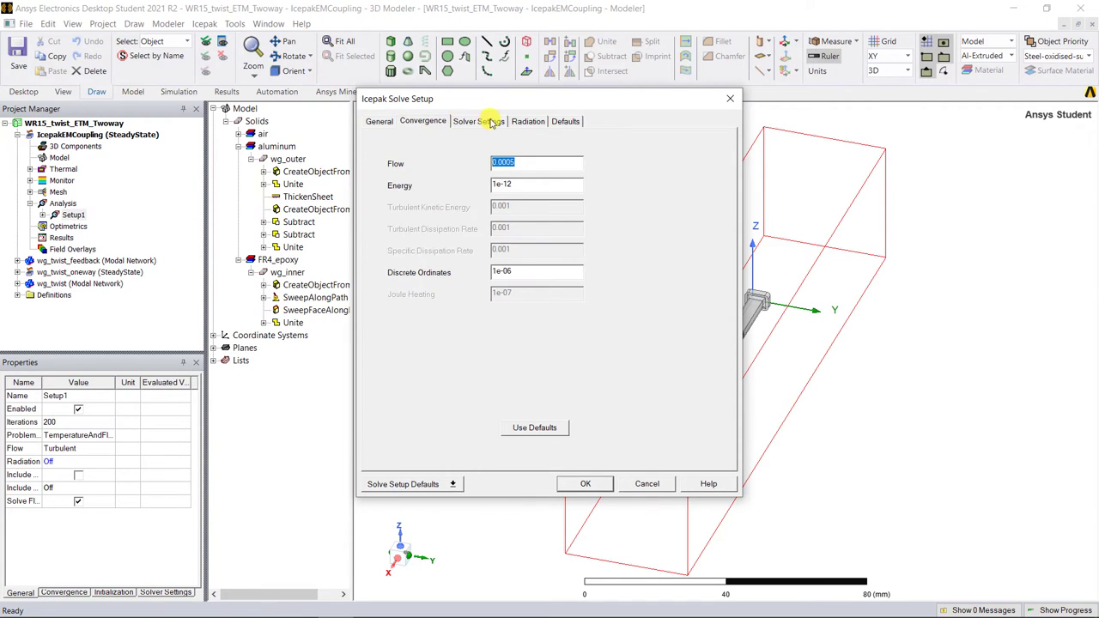
left_click(481, 121)
left_click(585, 483)
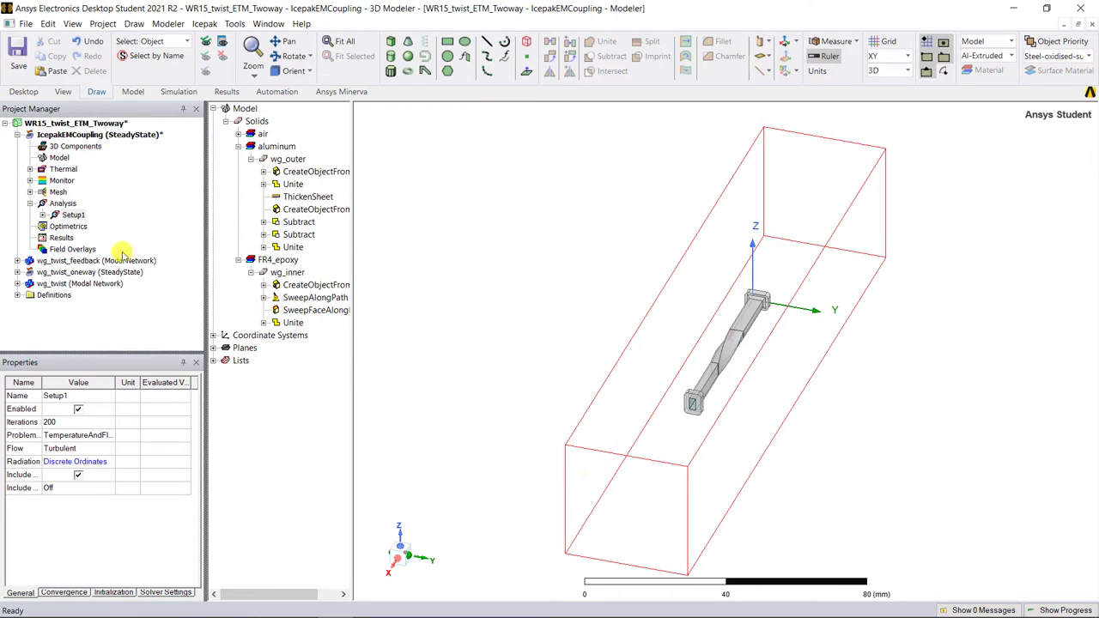
Step: Confirm Setup1's 2-Way Coupling: 2 coupling iterations, continued Icepak iterations, 20 per coupling
left_click(45, 215)
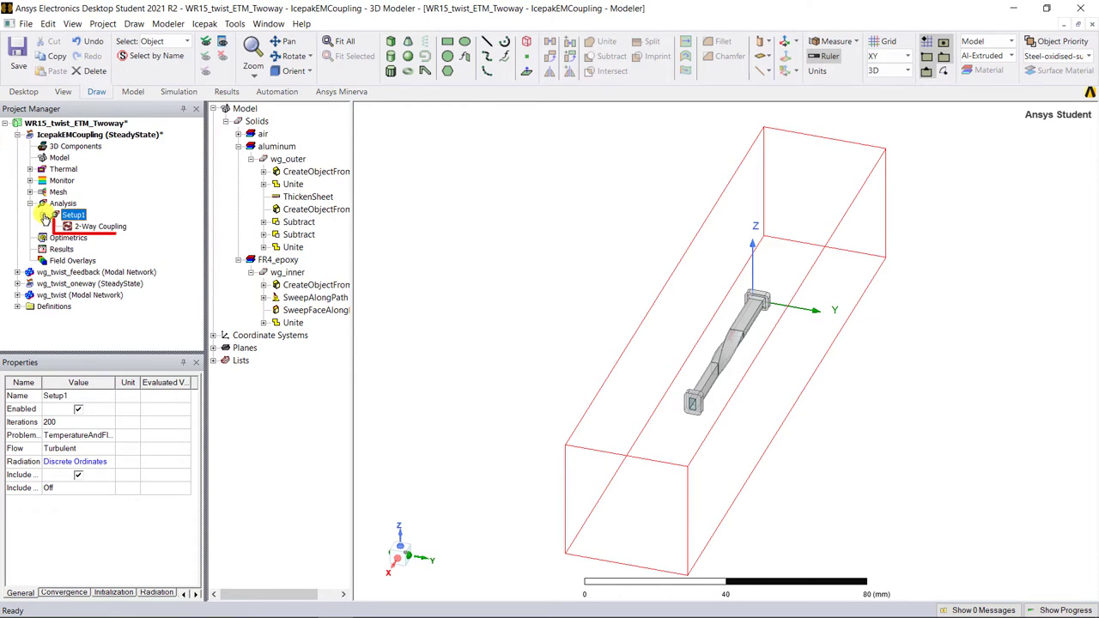
left_click(121, 228)
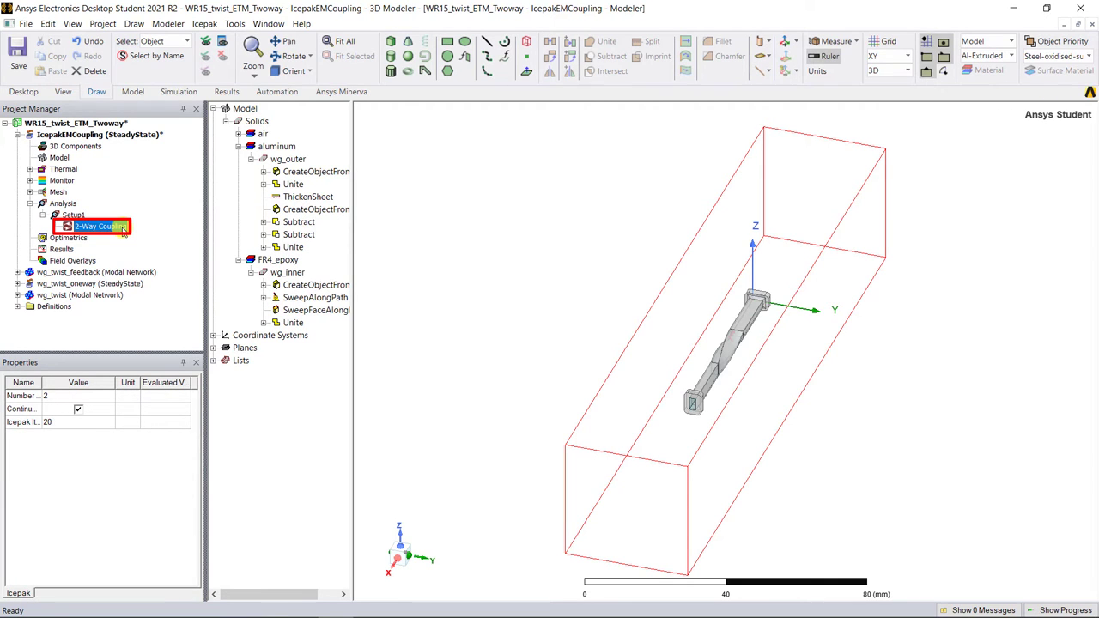
double_click(121, 228)
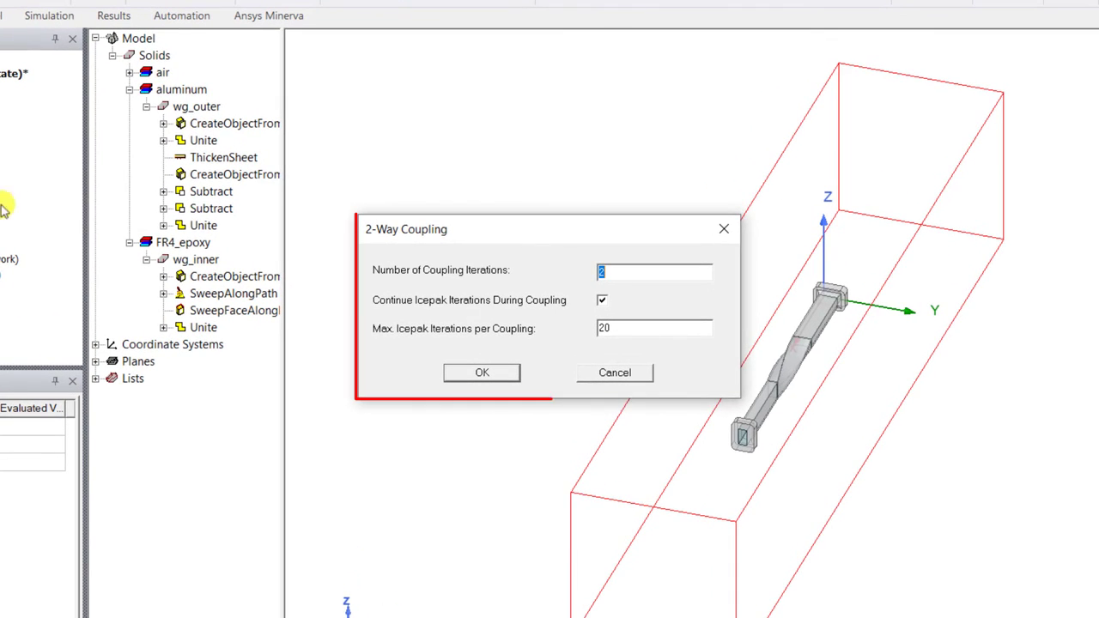
left_click(643, 270)
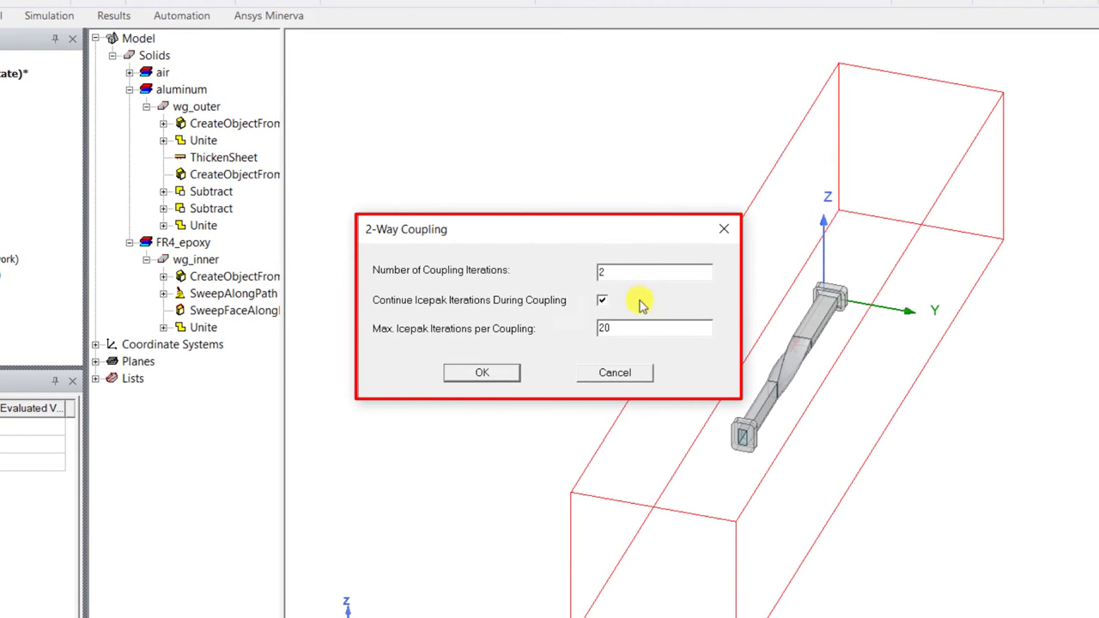
left_click(496, 373)
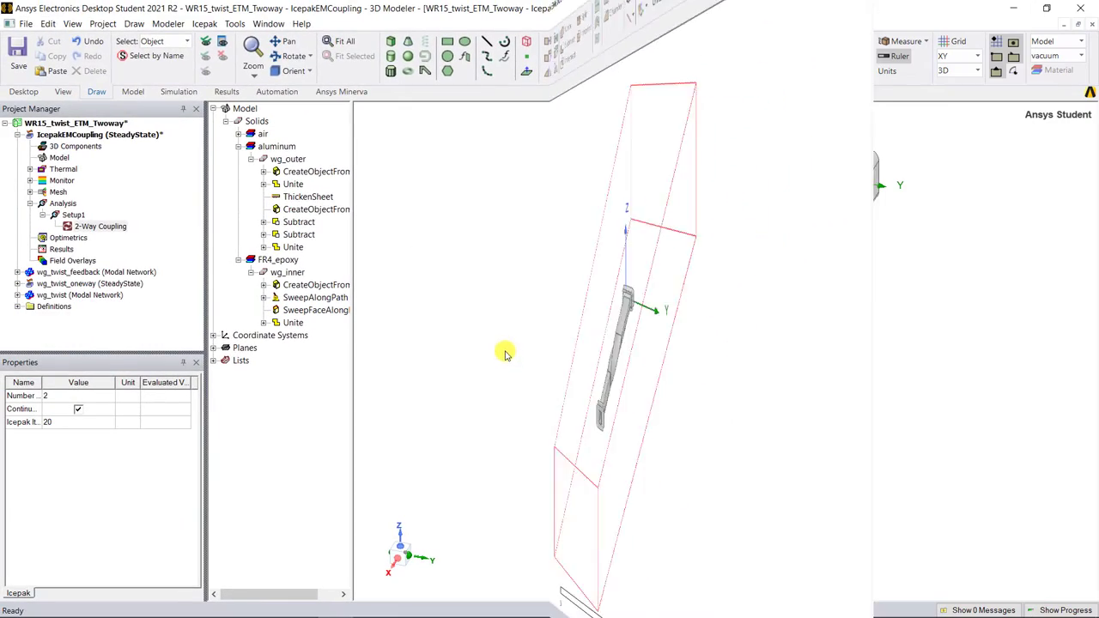
Step: Copy the wg_twist_oneway design and paste it into the project
left_click(137, 147)
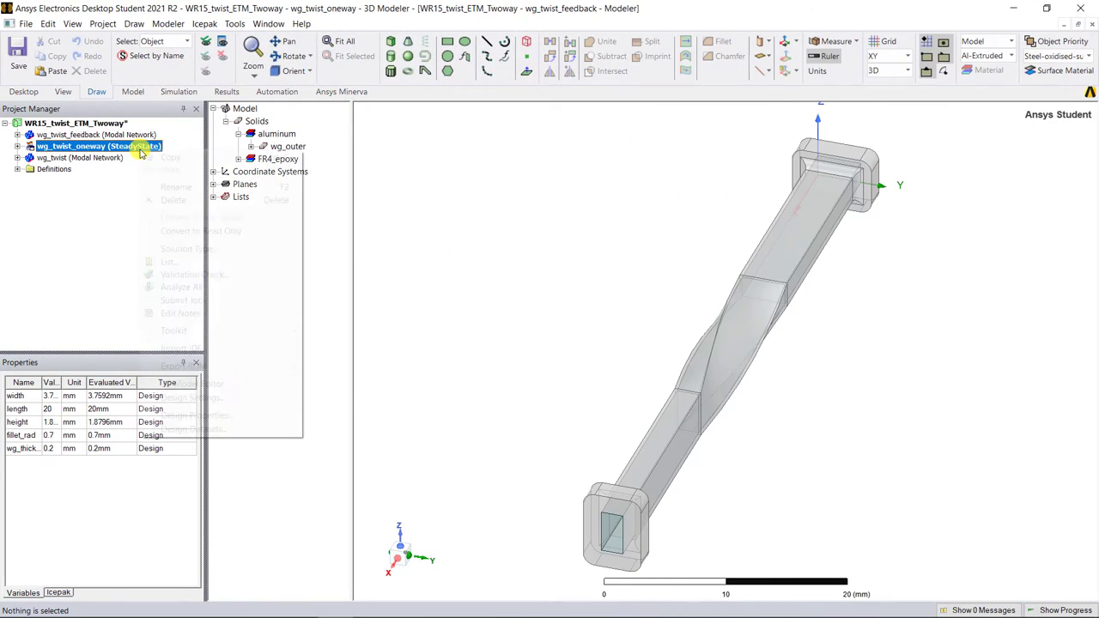
right_click(141, 147)
left_click(188, 159)
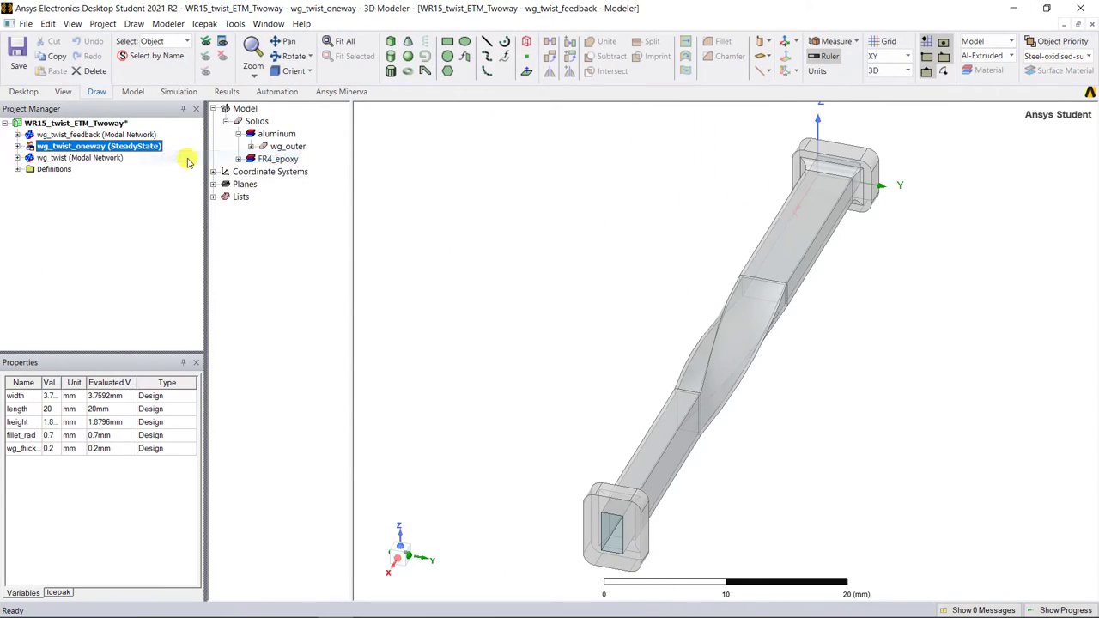
left_click(120, 124)
right_click(128, 125)
left_click(190, 140)
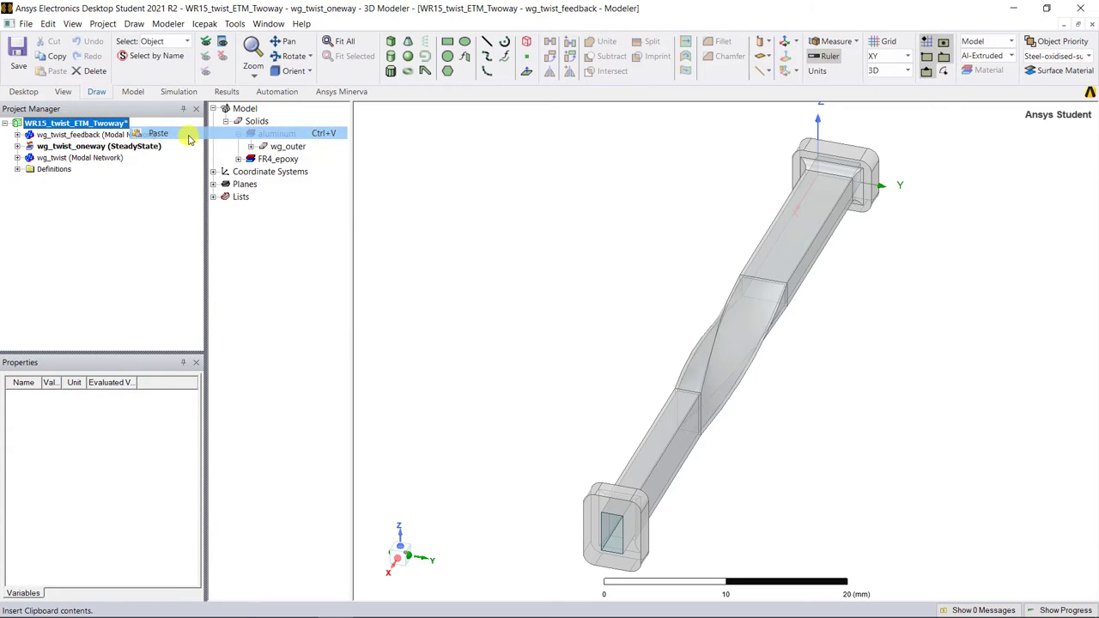
Step: Rename the pasted wg_twist_oneway1 to wg_twist_twoway and expand its Thermal boundaries
left_click(17, 158)
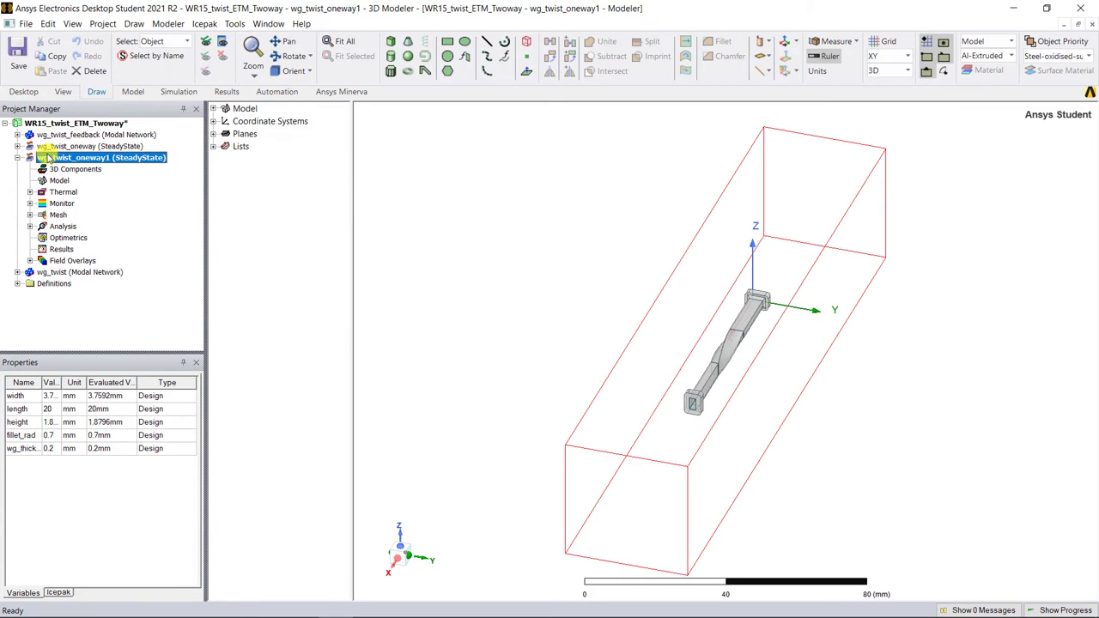
right_click(152, 158)
left_click(234, 197)
key("End")
key("BackSpace")
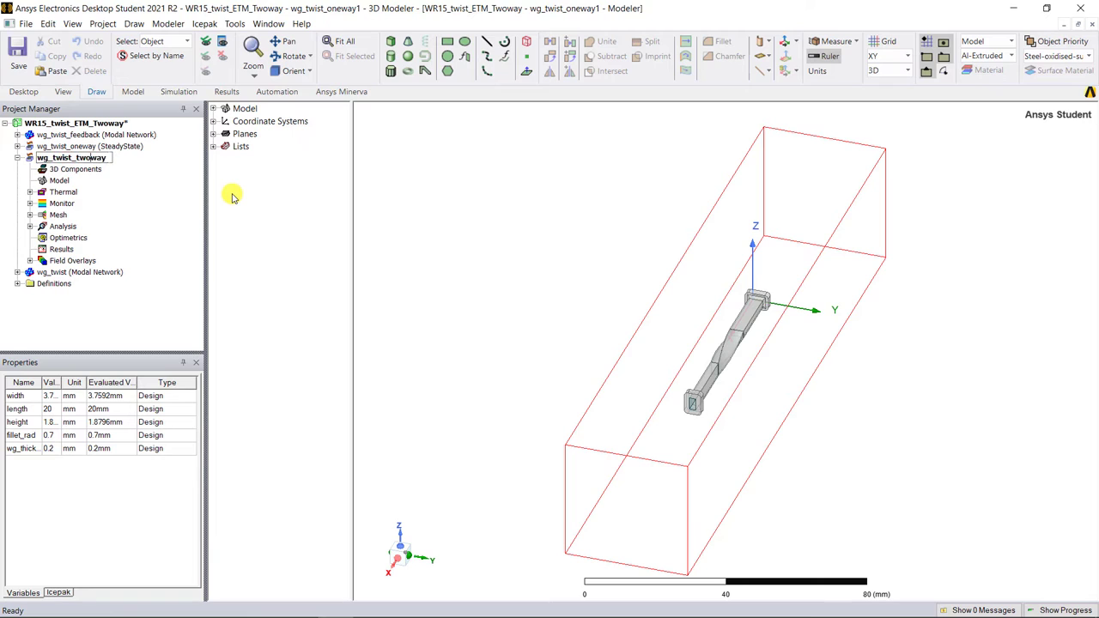
key("Return")
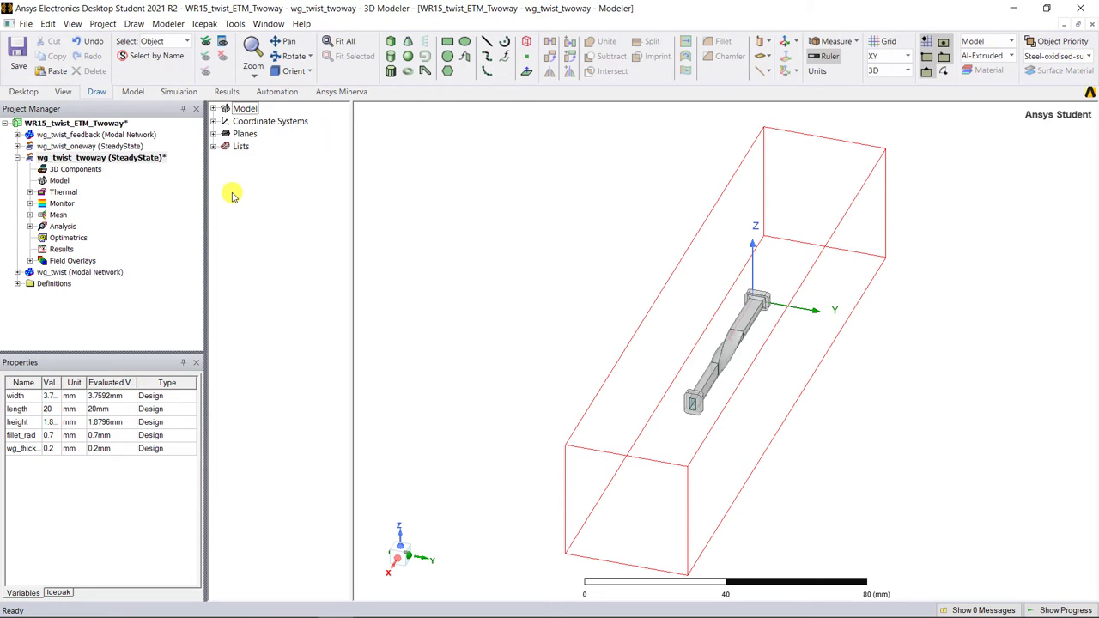
left_click(30, 192)
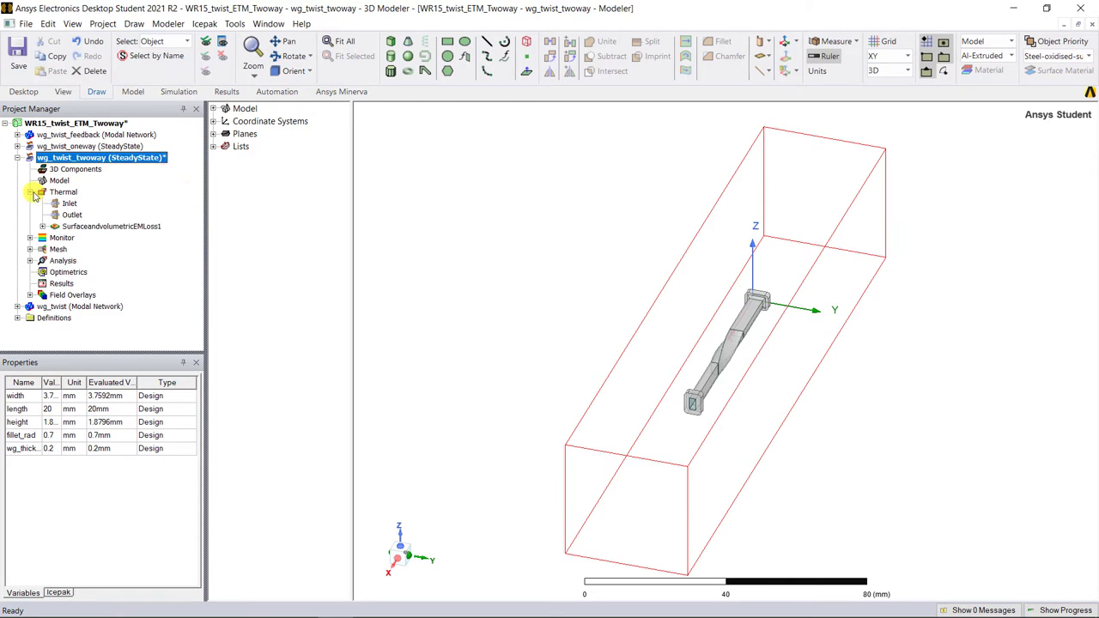
Step: Edit the SurfaceandvolumetricEMLoss1 link to use wg_twist_feedback, mapping variables by name at 30GHz
double_click(157, 227)
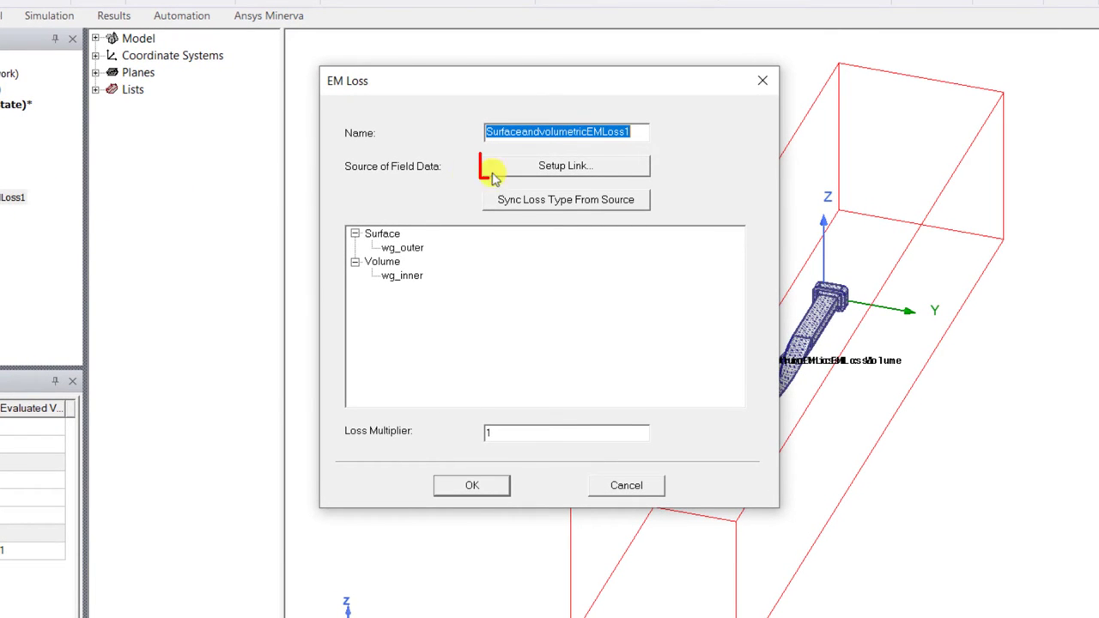
left_click(601, 171)
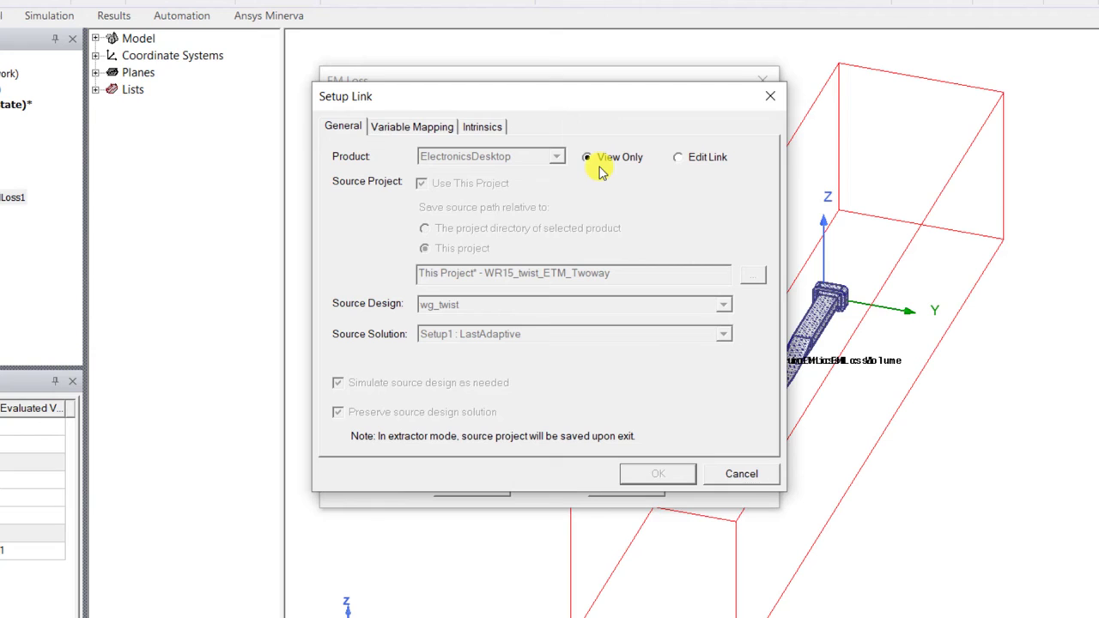
left_click(678, 157)
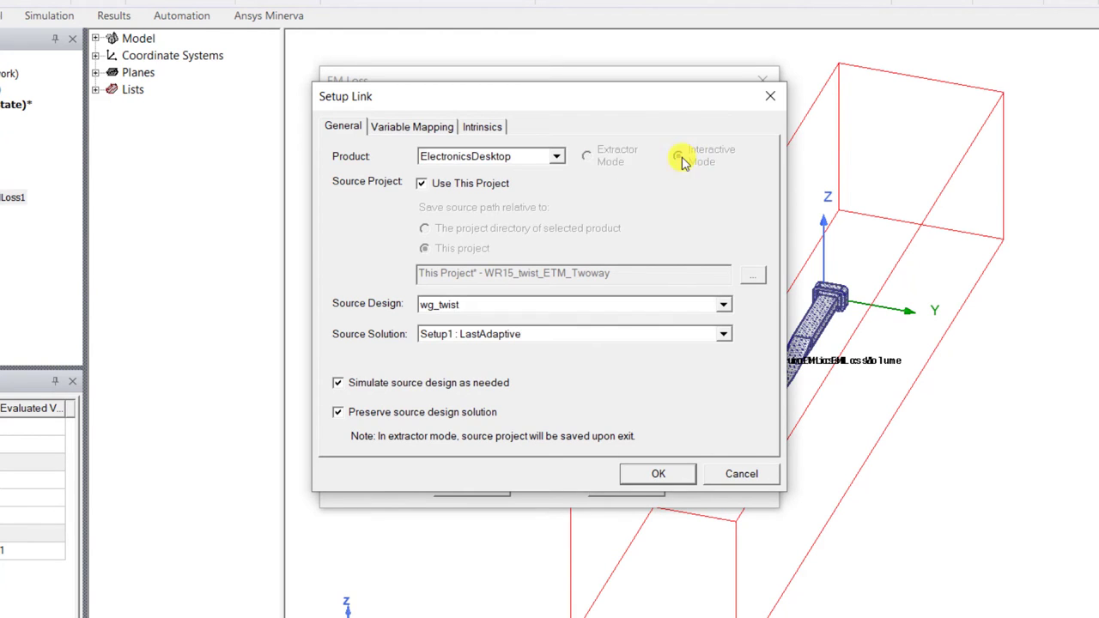
left_click(725, 305)
left_click(712, 333)
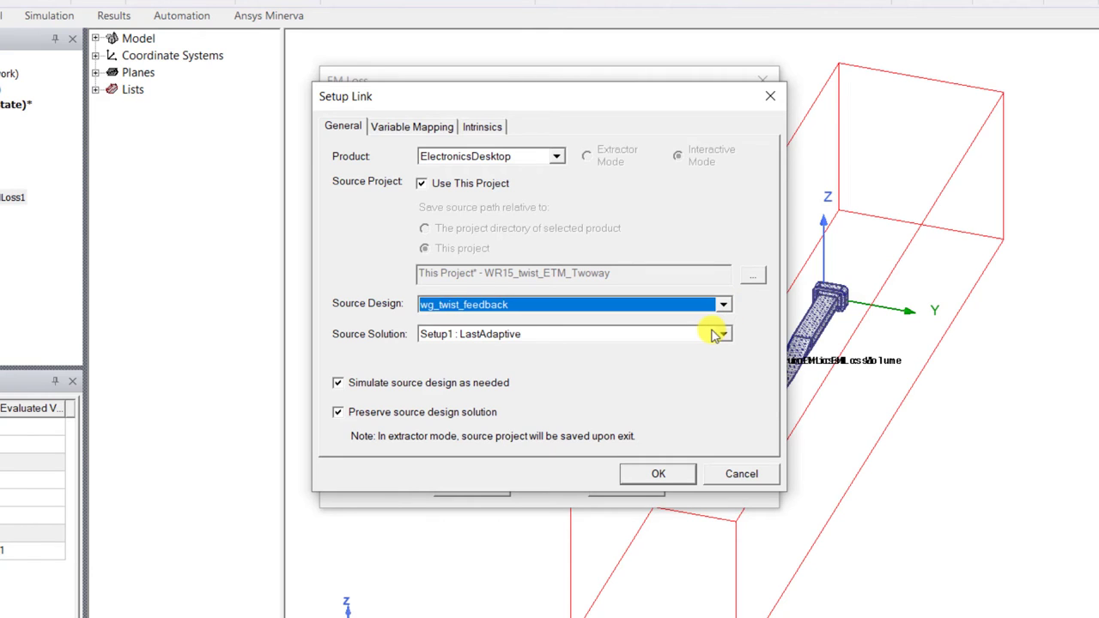
left_click(446, 127)
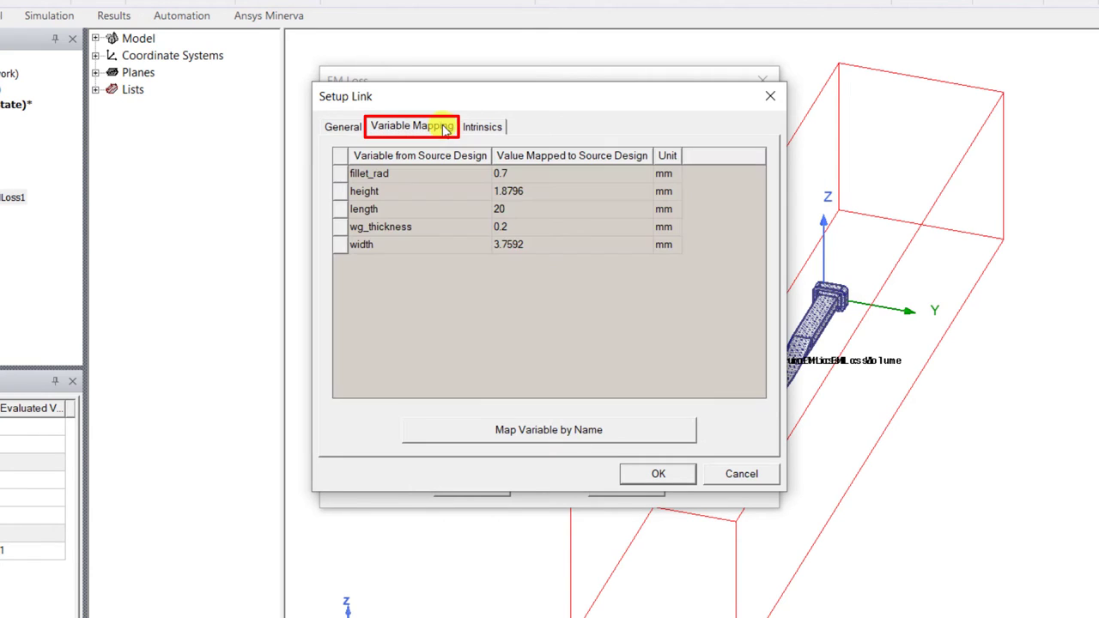
left_click(563, 430)
left_click(498, 127)
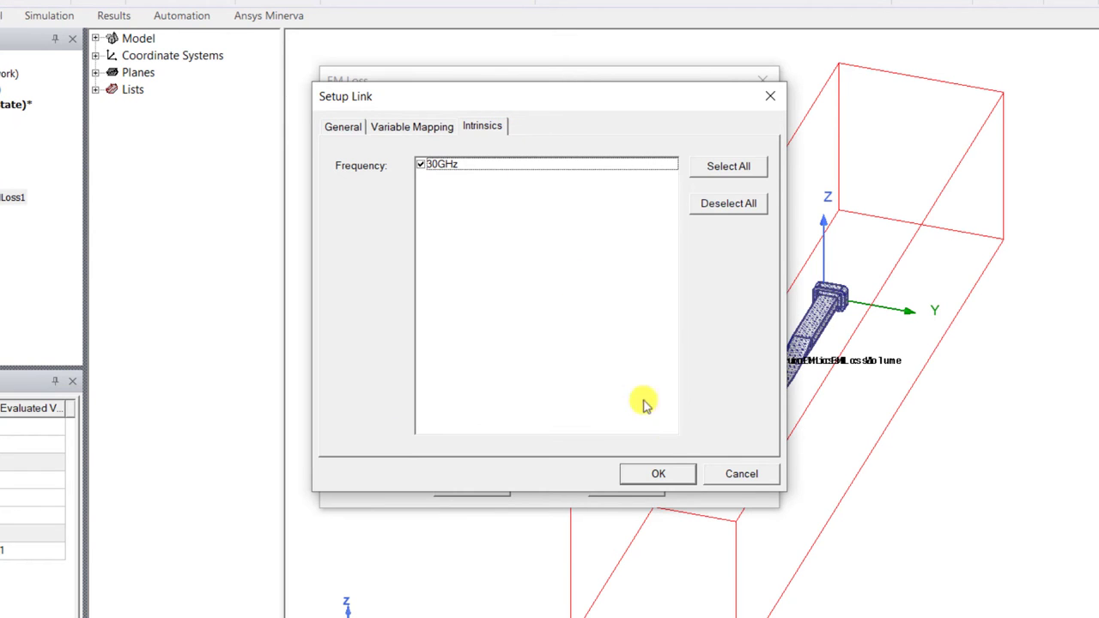
left_click(677, 475)
left_click(504, 485)
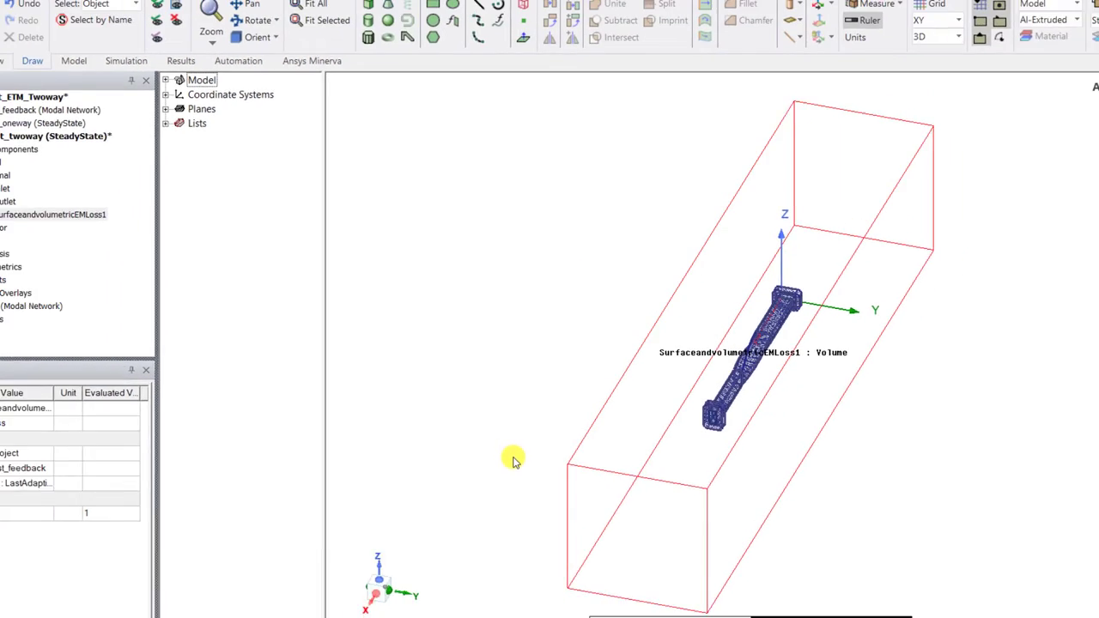
Step: Give Setup1 a 2-way coupling with 2 coupling iterations, continuing Icepak at 20 iterations each
left_click(30, 260)
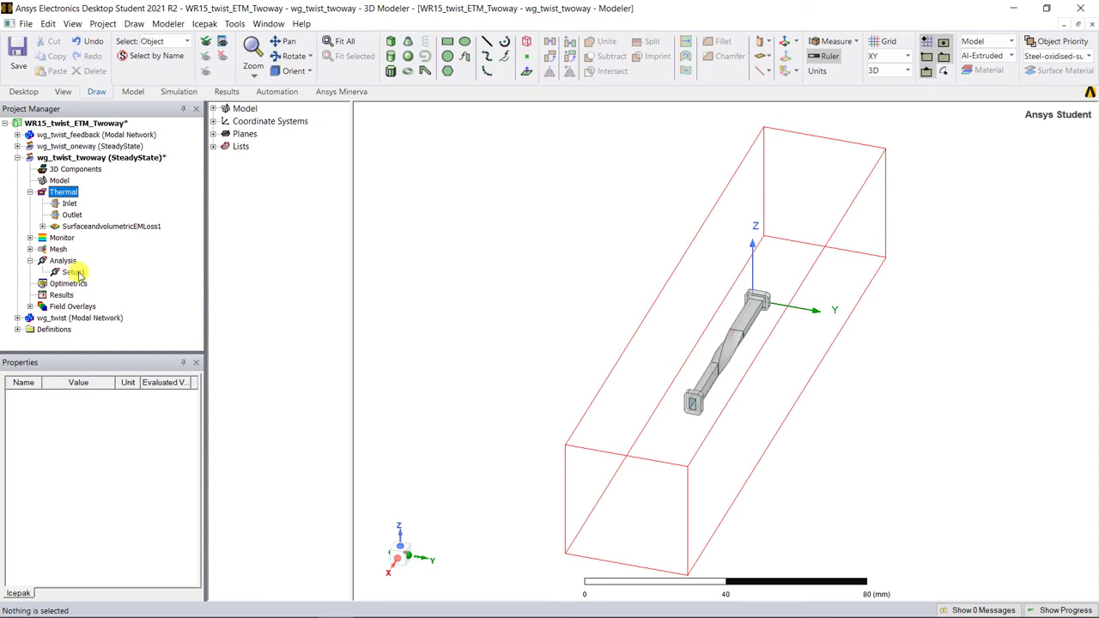
left_click(82, 273)
right_click(82, 273)
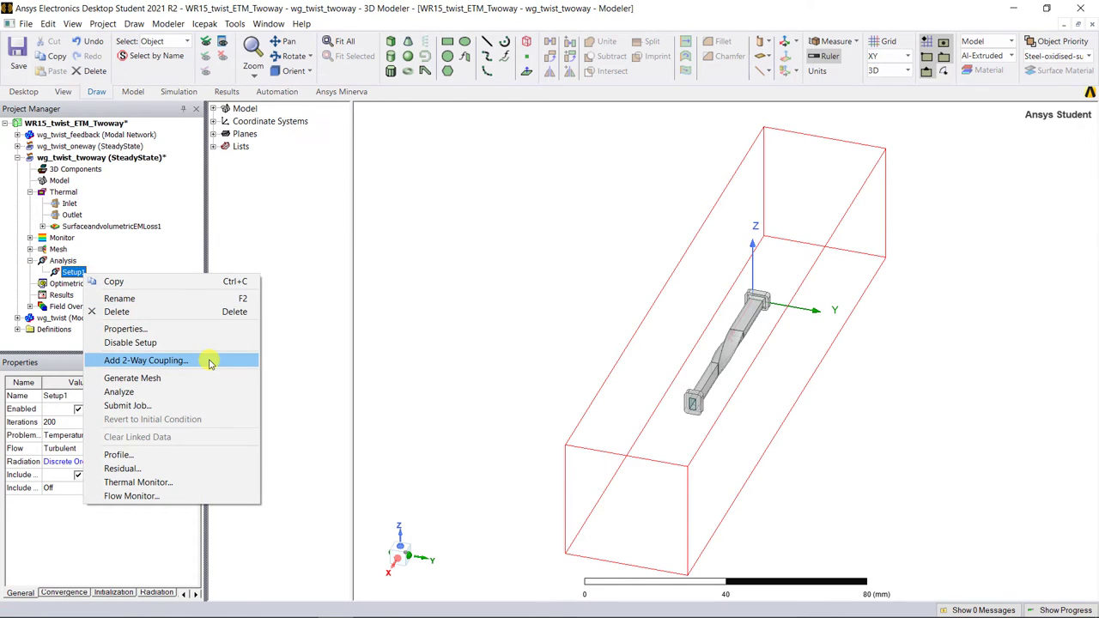
left_click(146, 361)
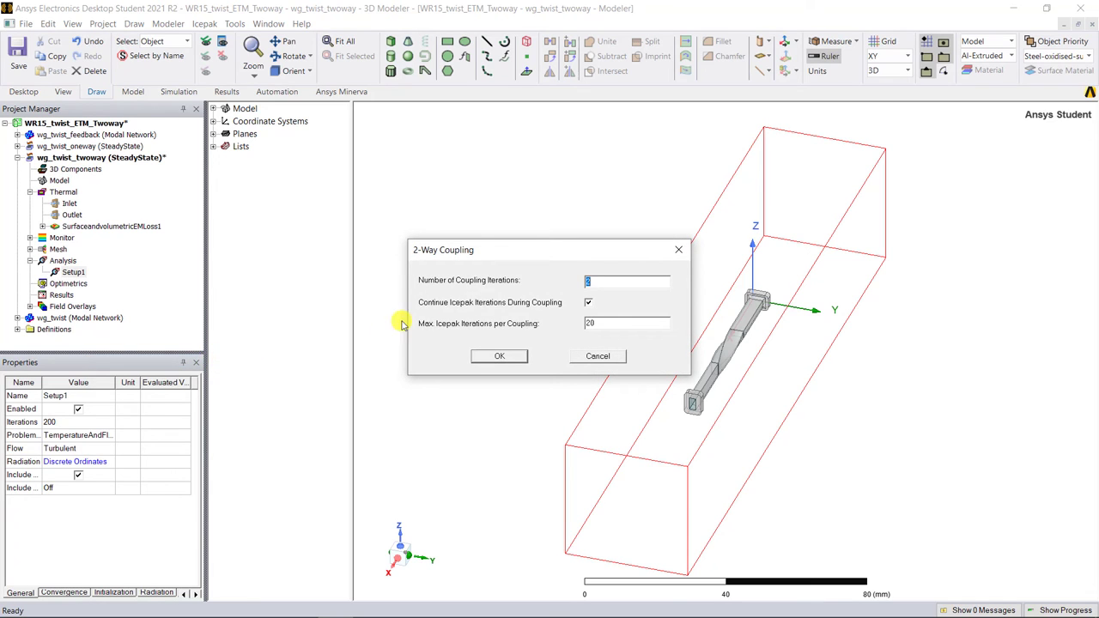
left_click(590, 281)
left_click(518, 356)
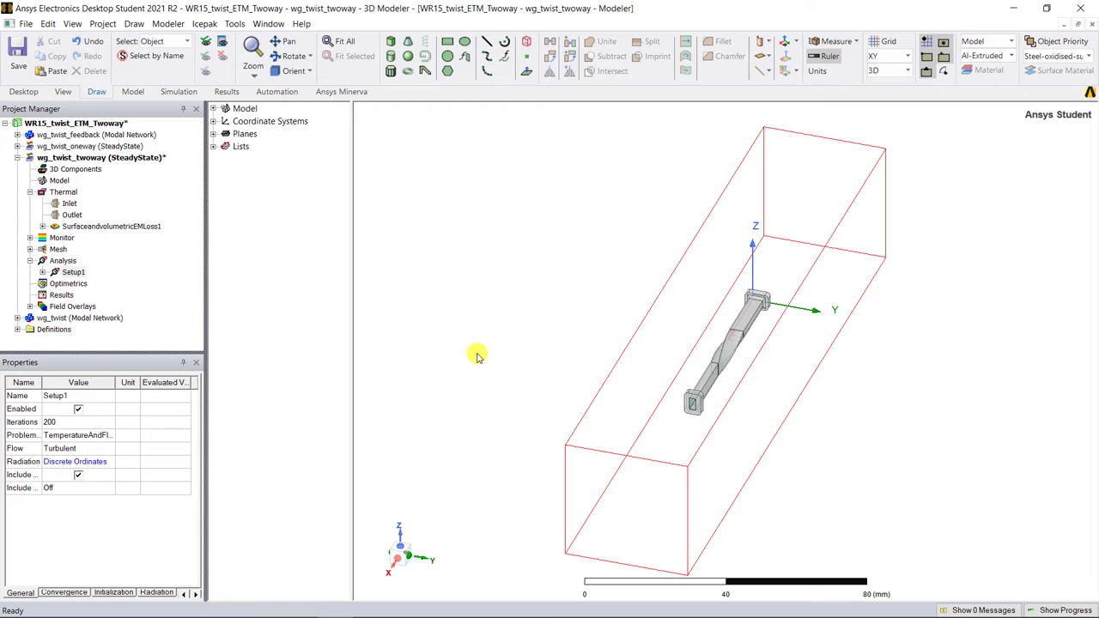
Step: Analyze Setup1, then check the residual Profile table showing 4.8811 W mapped EM loss
right_click(81, 274)
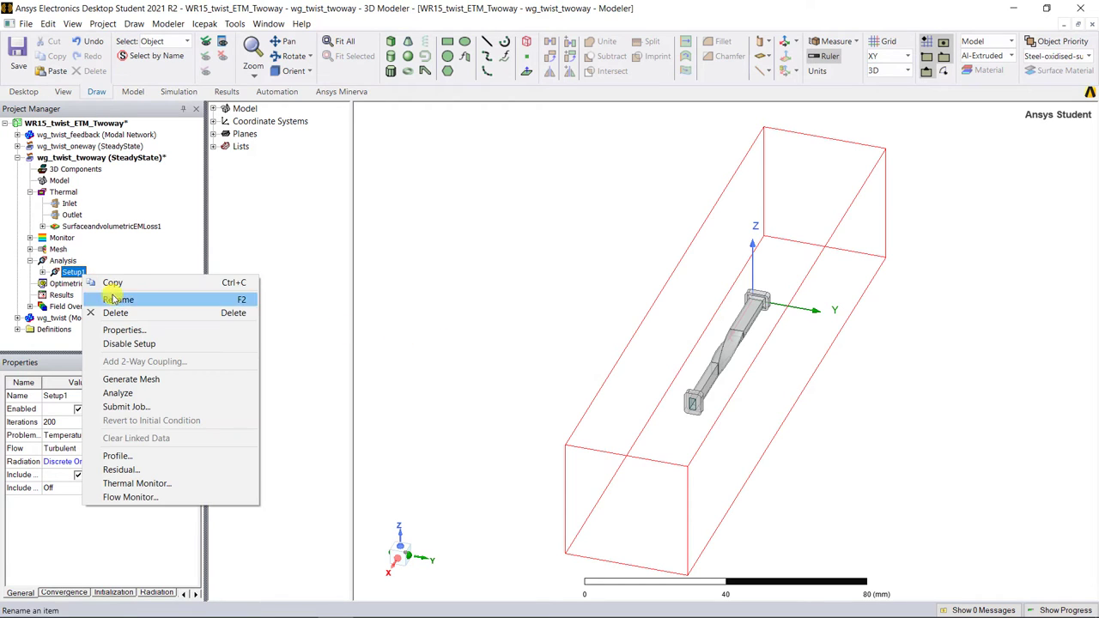
left_click(204, 393)
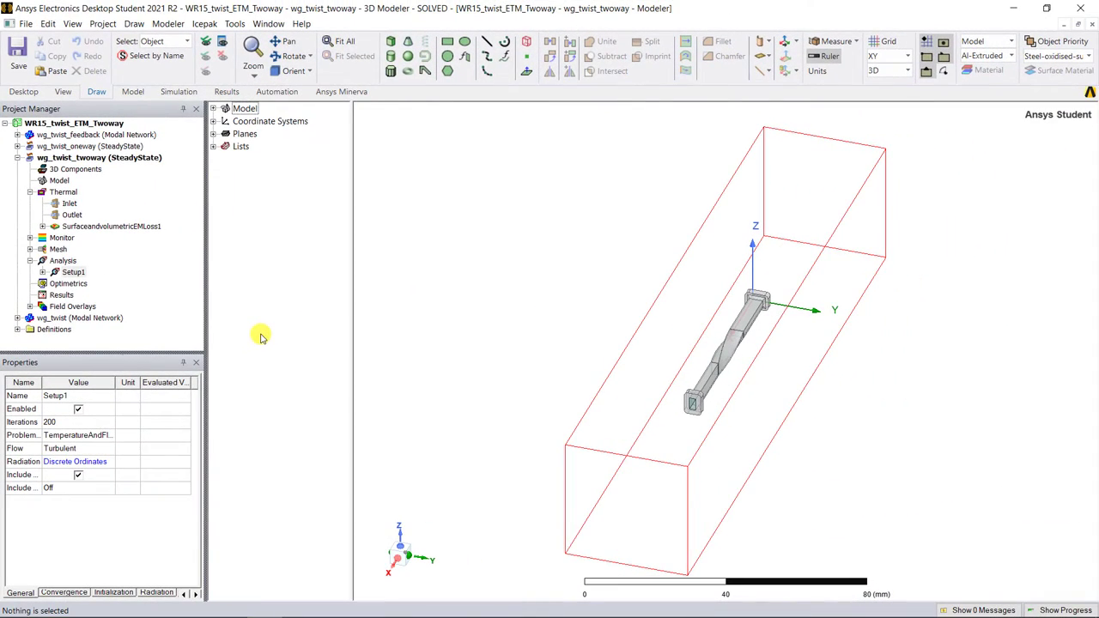
right_click(80, 276)
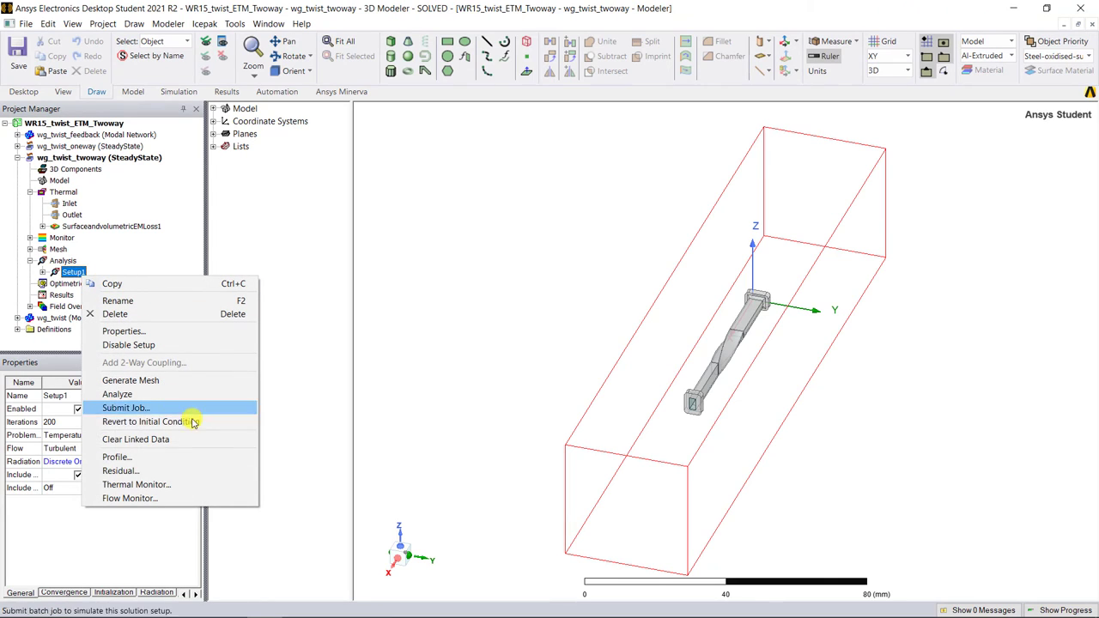
left_click(194, 471)
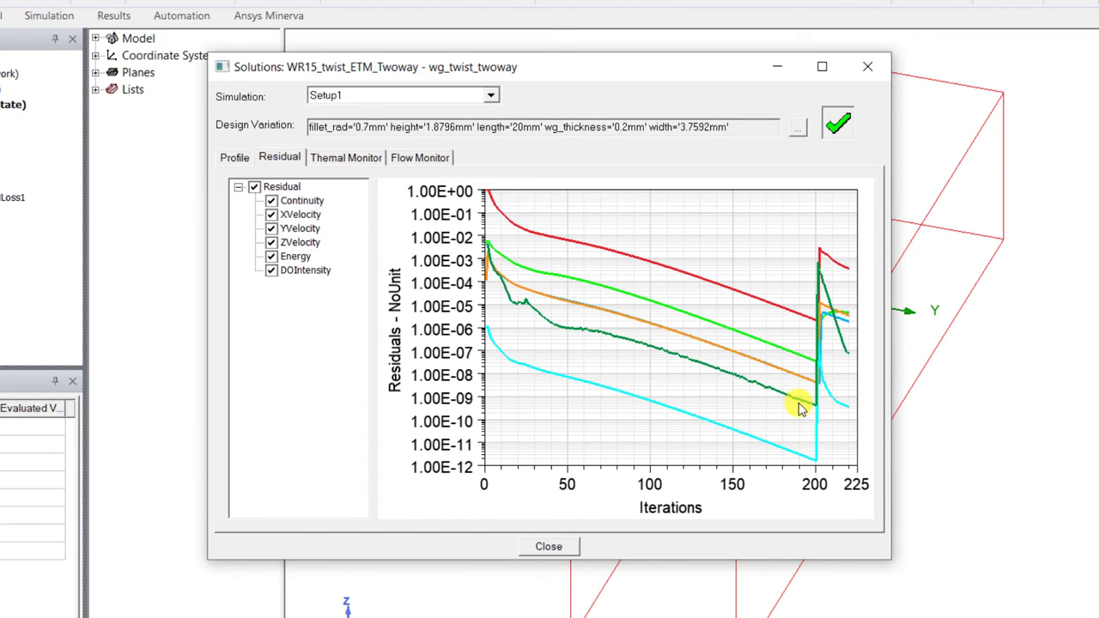
left_click(234, 158)
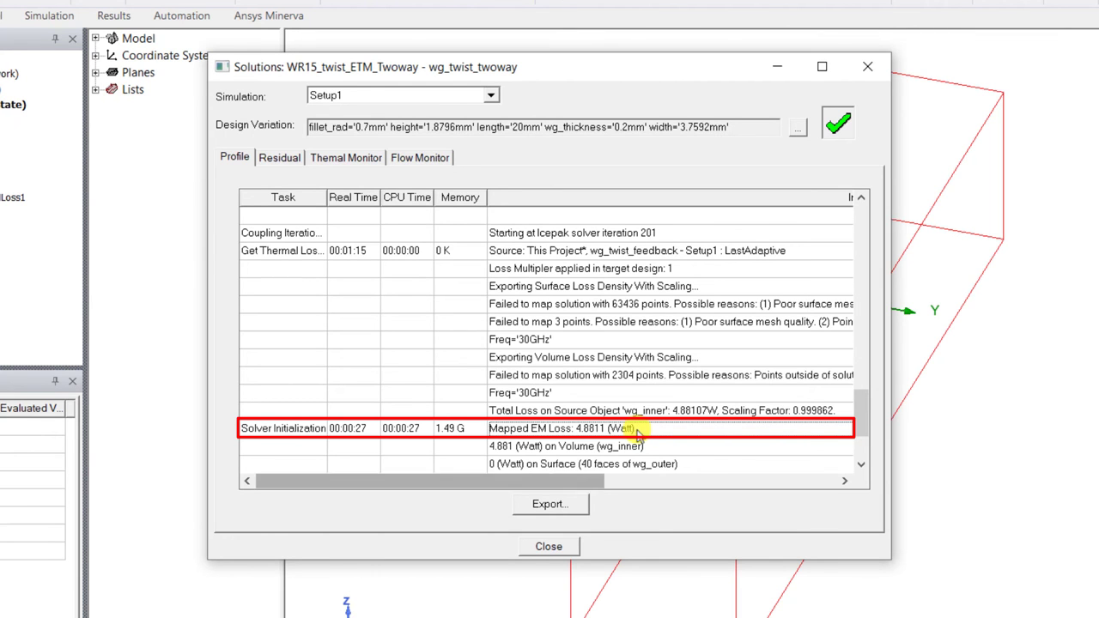
left_click(549, 546)
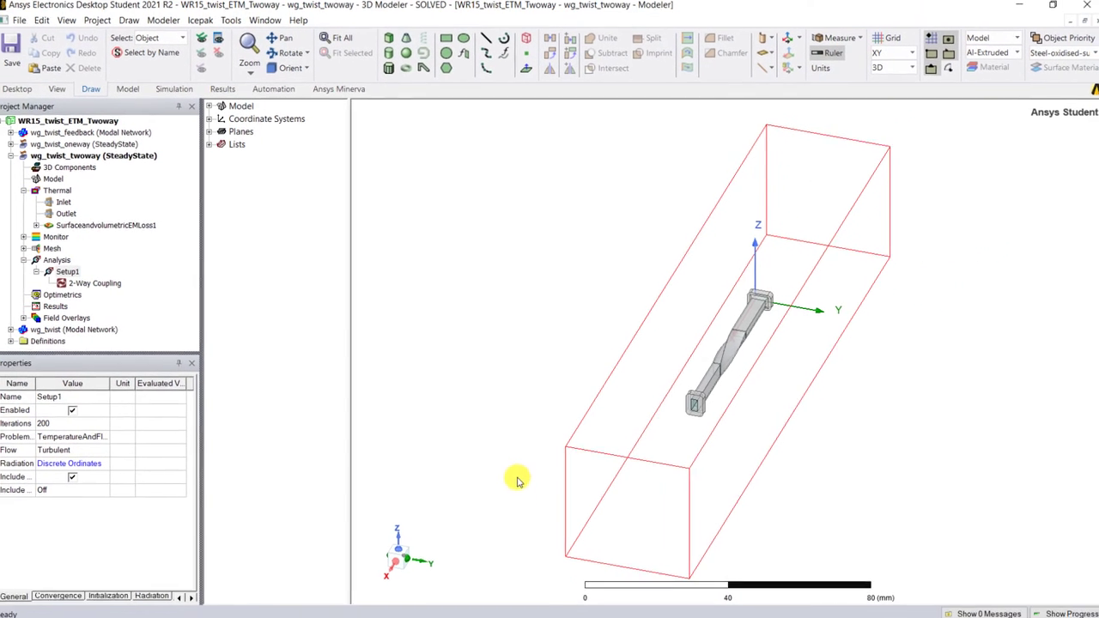
Step: Show the Temperature1 overlay, then the Velocity Vectors1 airflow plot ranging 0 to 1.1113 m/s
left_click(31, 318)
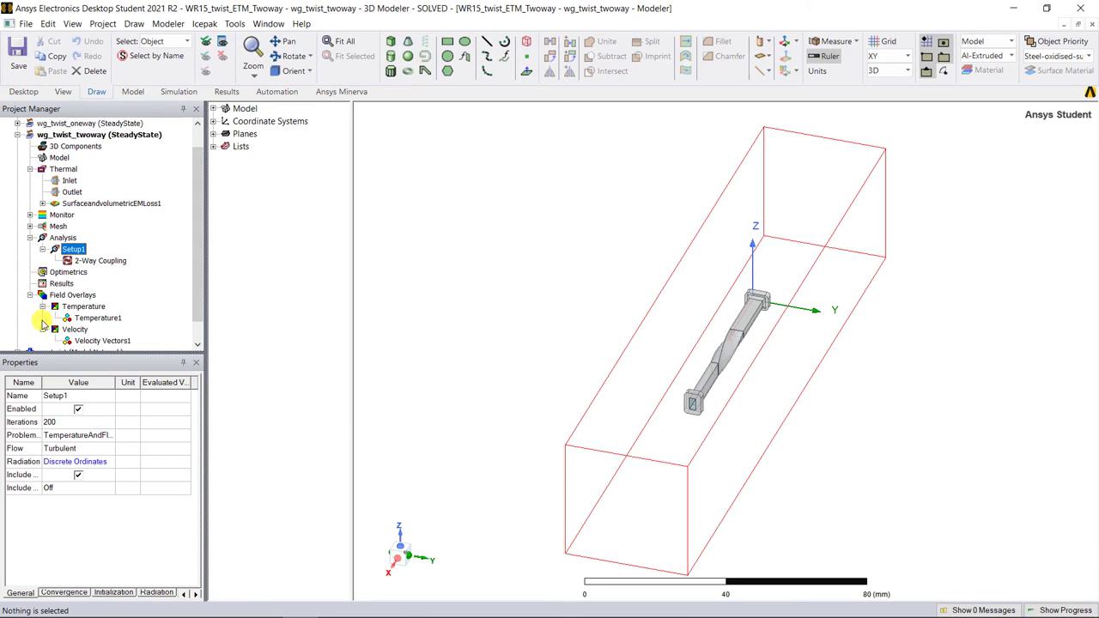
left_click(96, 318)
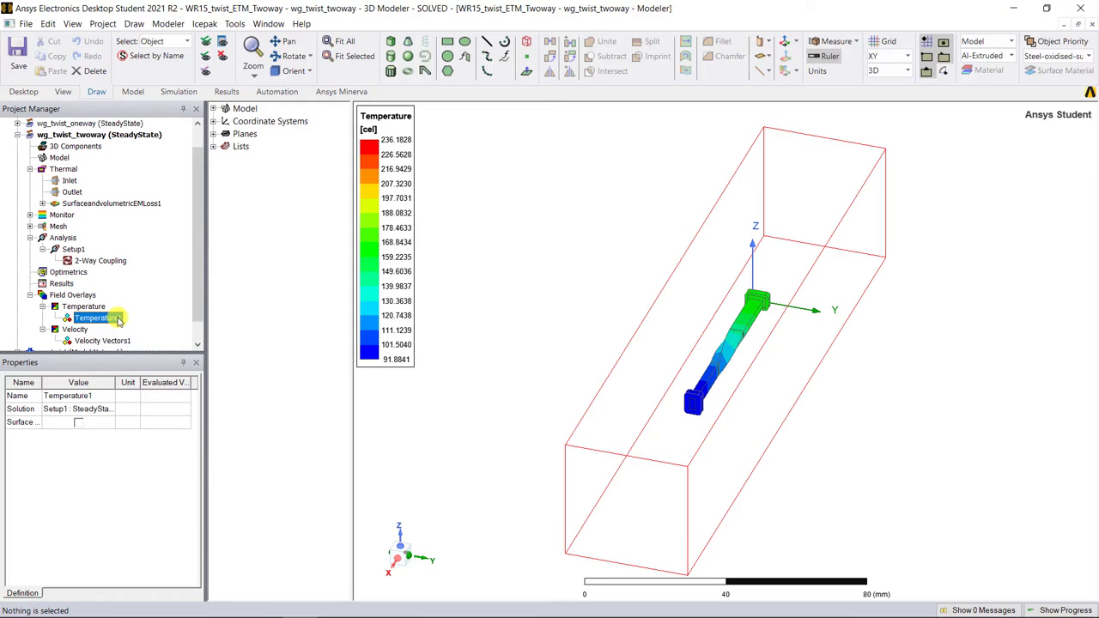
scroll(129, 318, "down", 1)
left_click(127, 319)
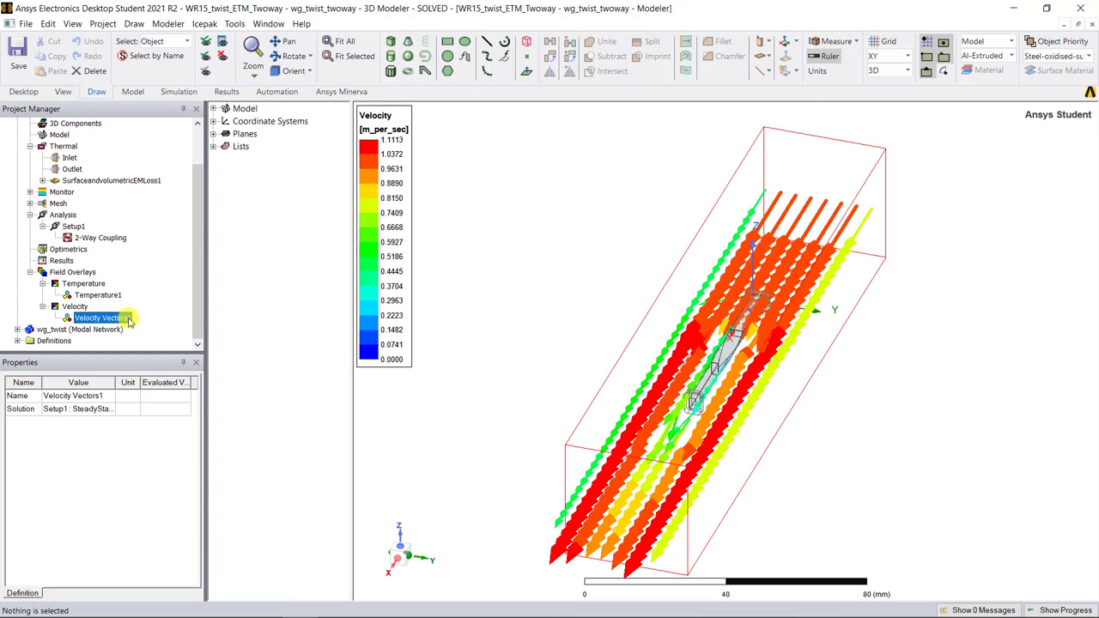